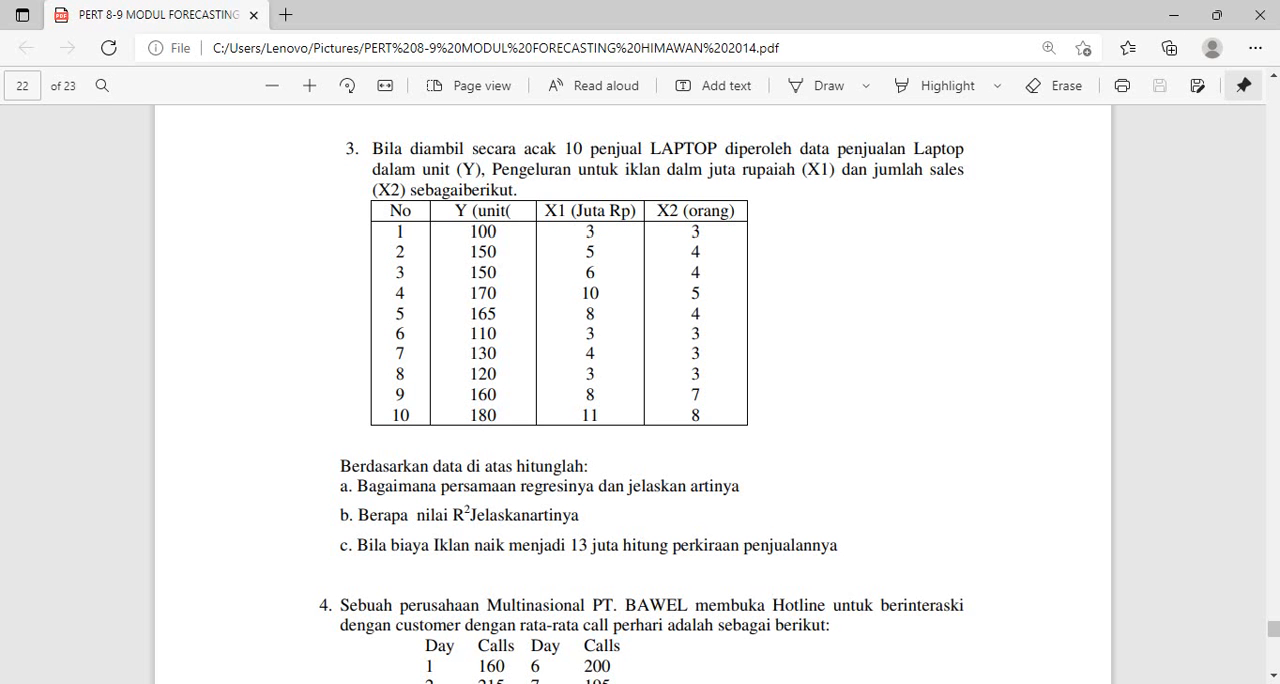
# Switch to POM for Windows and start a new Least Squares - Simple and Multiple Regression data set in the Forecasting module
pyautogui.hotkey('alt', 'Tab')
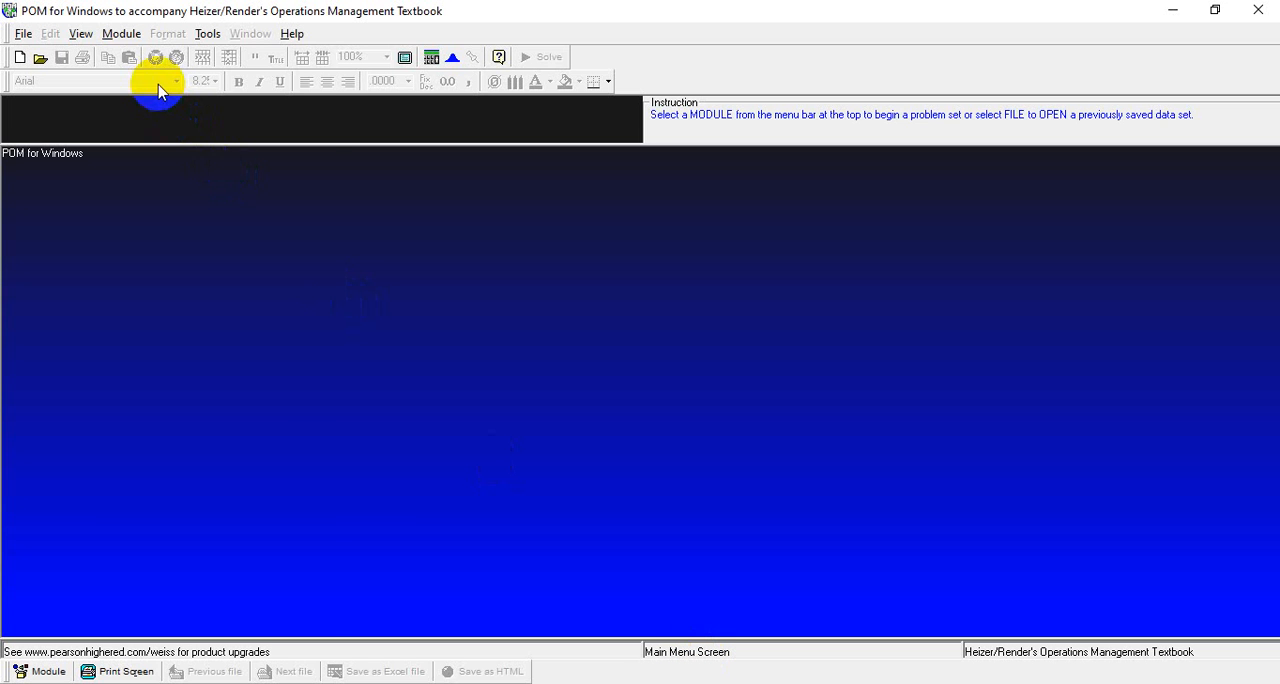
pyautogui.click(121, 33)
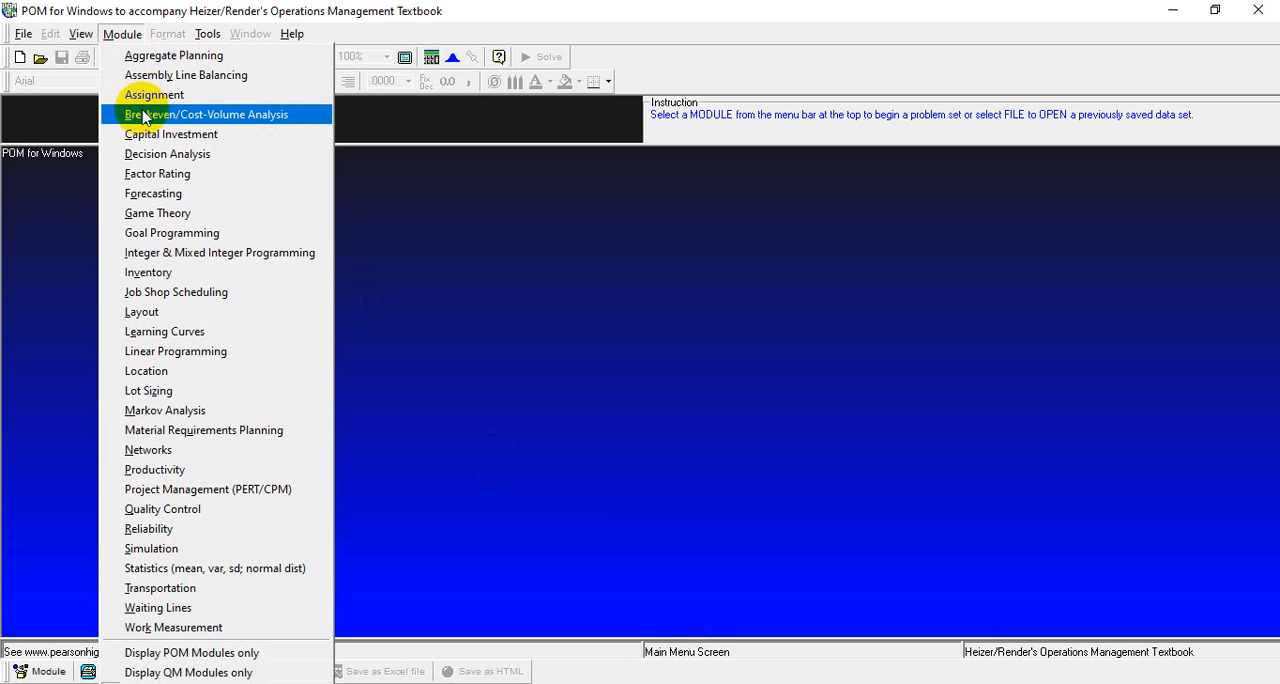
pyautogui.click(148, 193)
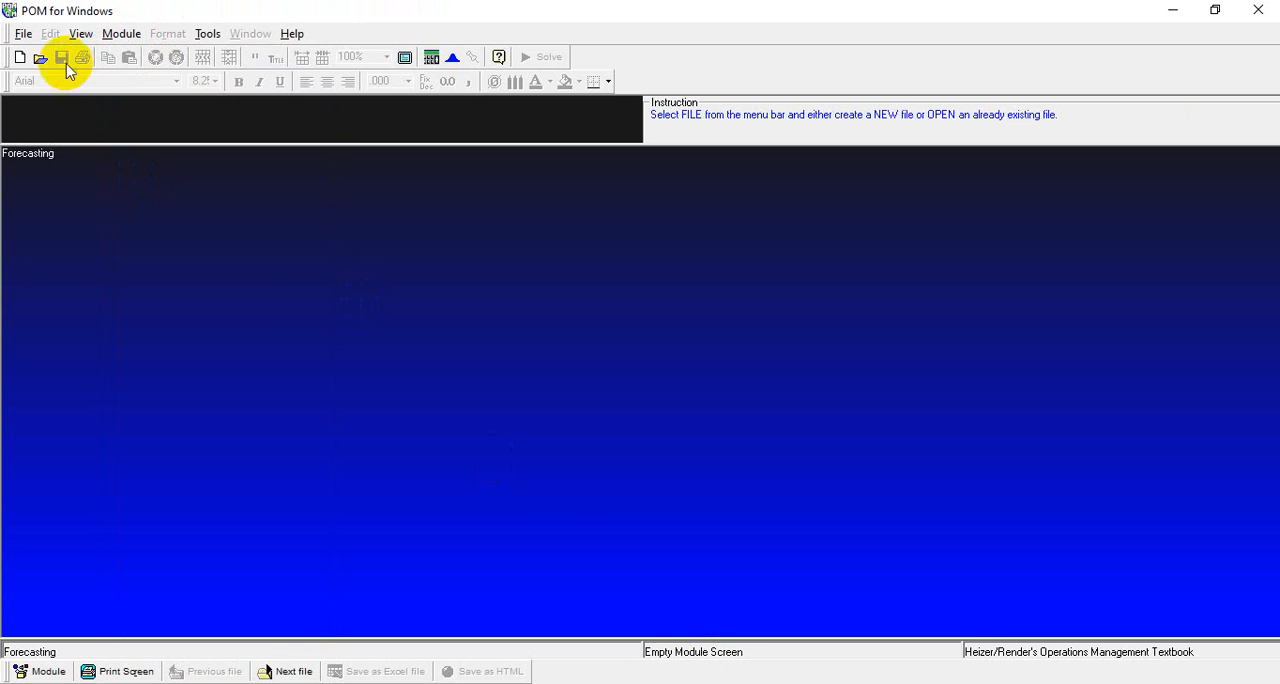
pyautogui.click(23, 33)
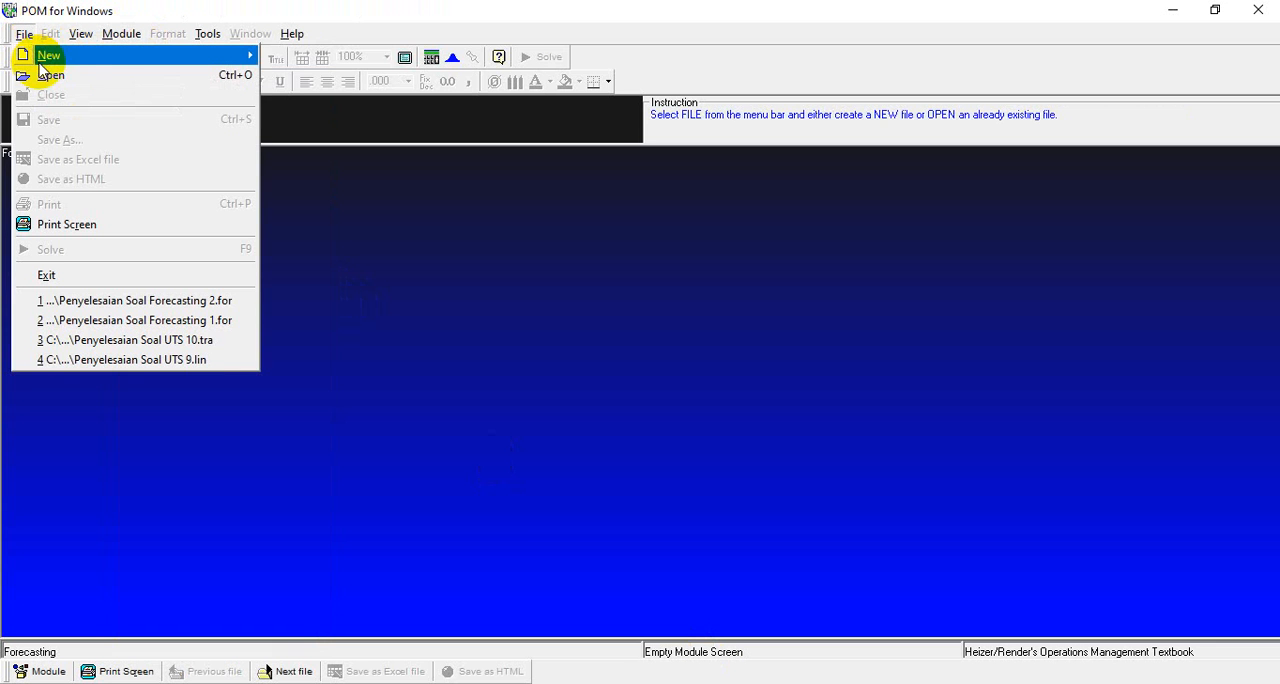
pyautogui.moveTo(80, 58)
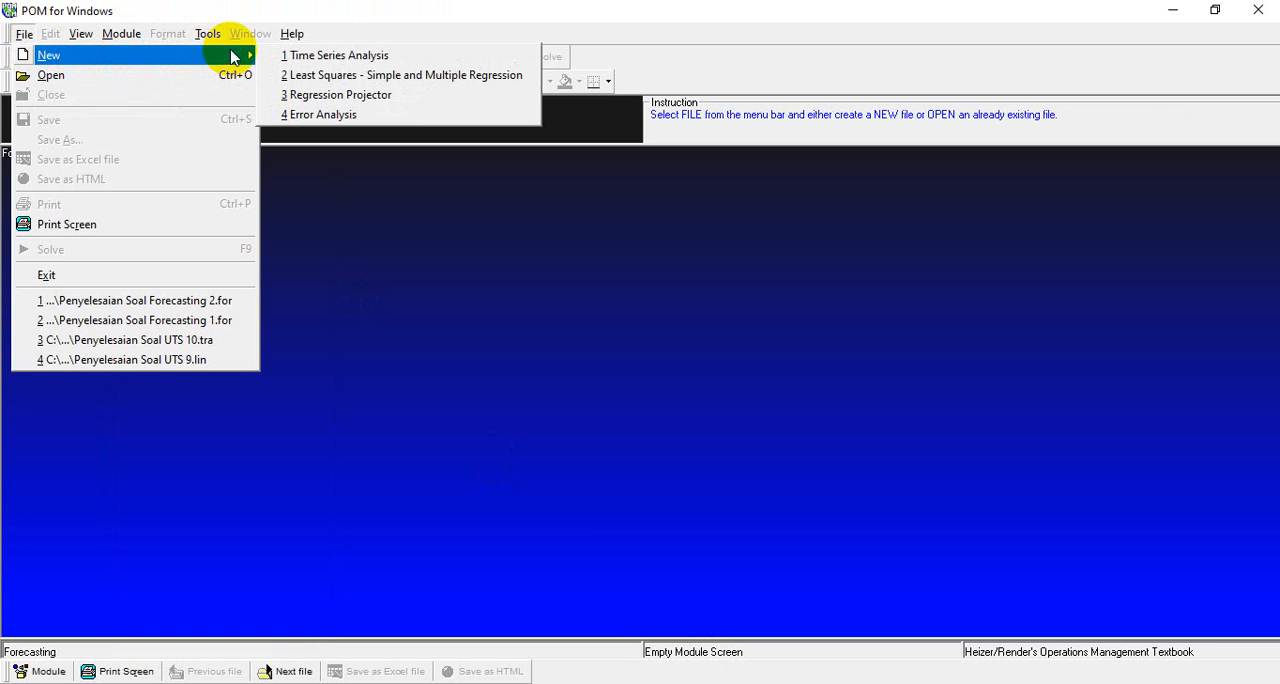
pyautogui.click(288, 75)
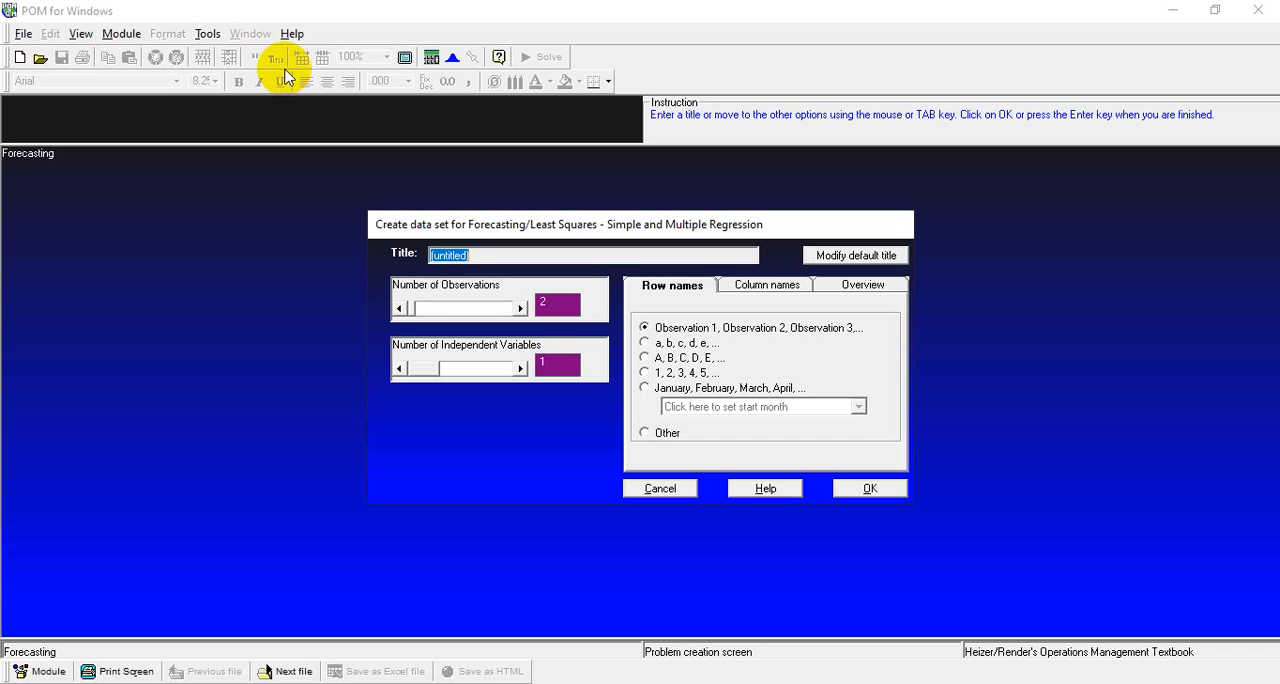
# Title the data set TOKO LAPTOP and set it to 10 observations and 2 independent variables
pyautogui.write('TOKO LAPTOP')
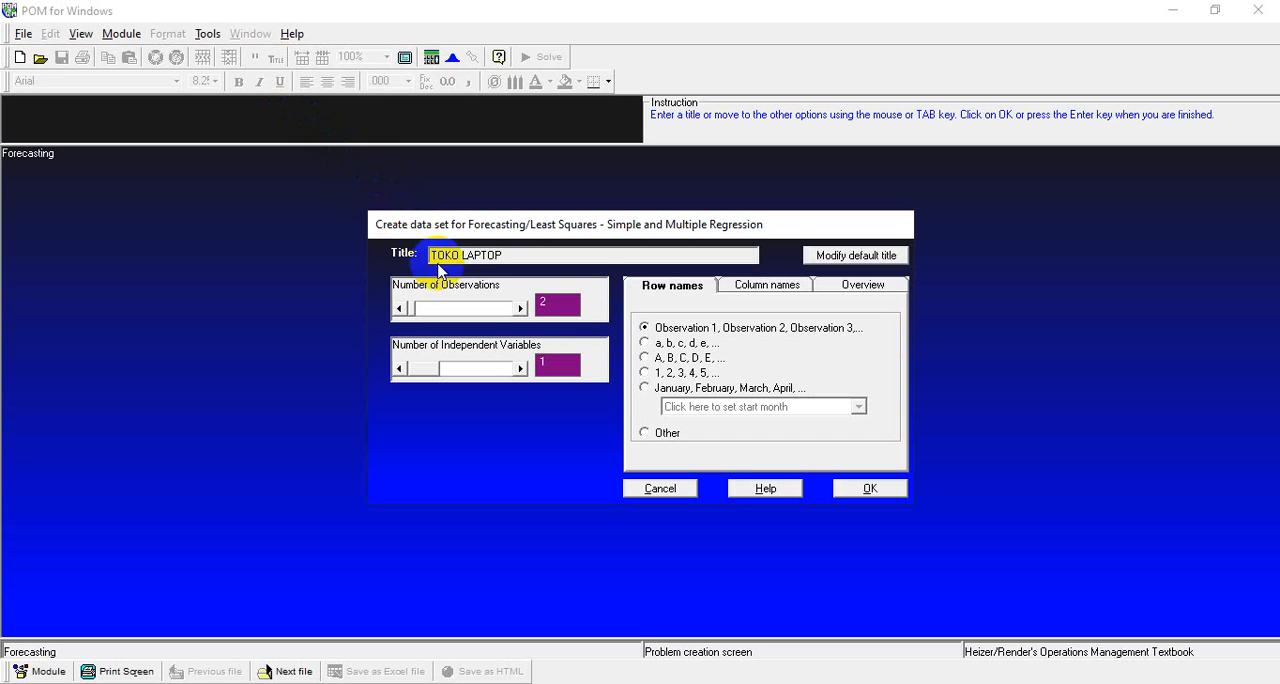
pyautogui.click(545, 302)
pyautogui.write('10')
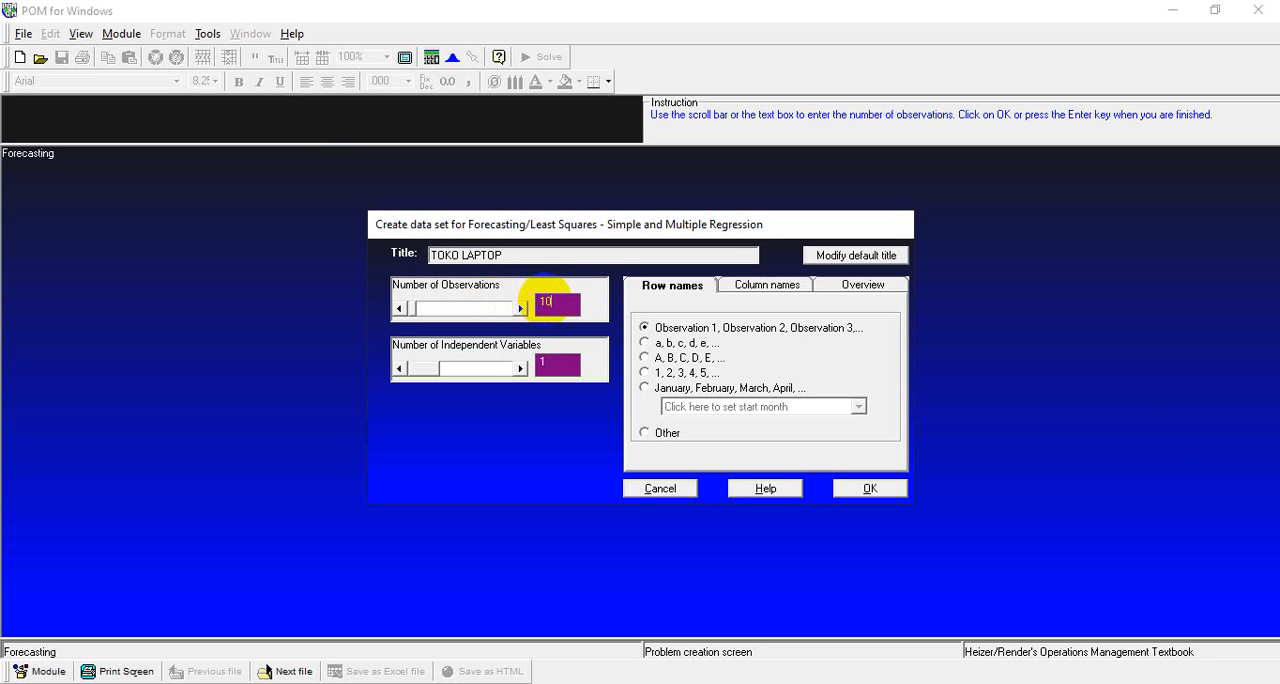
pyautogui.click(552, 358)
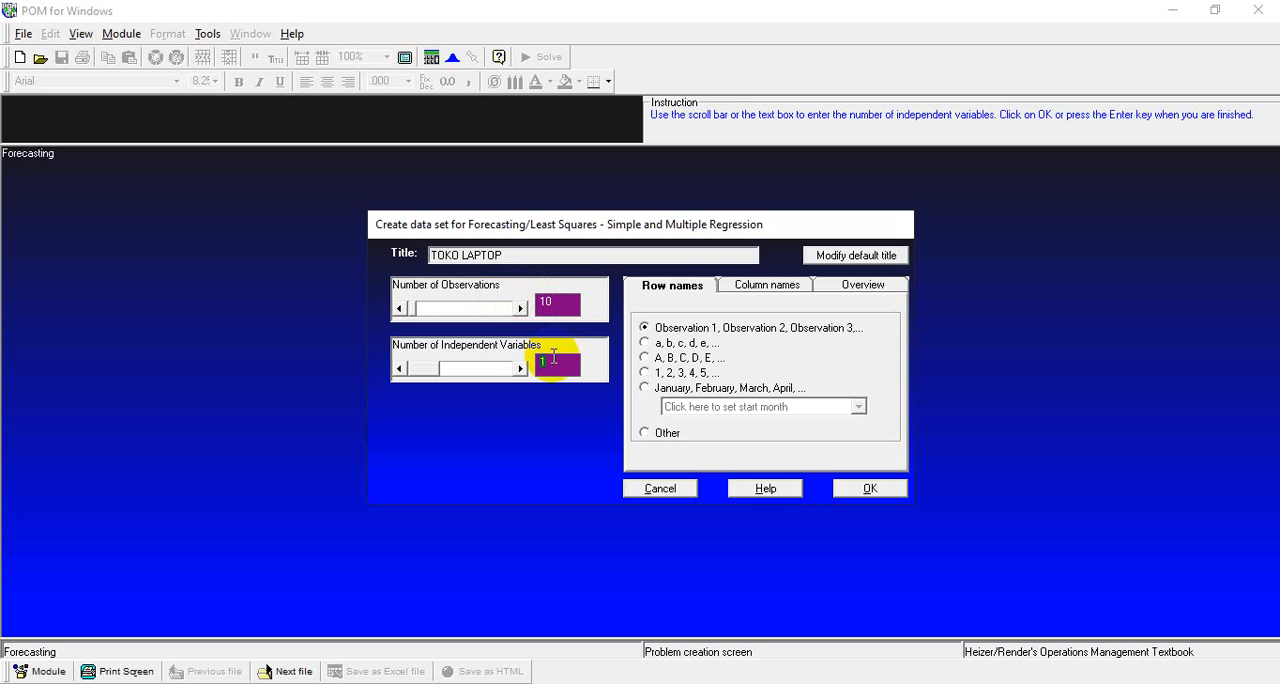
pyautogui.write('2')
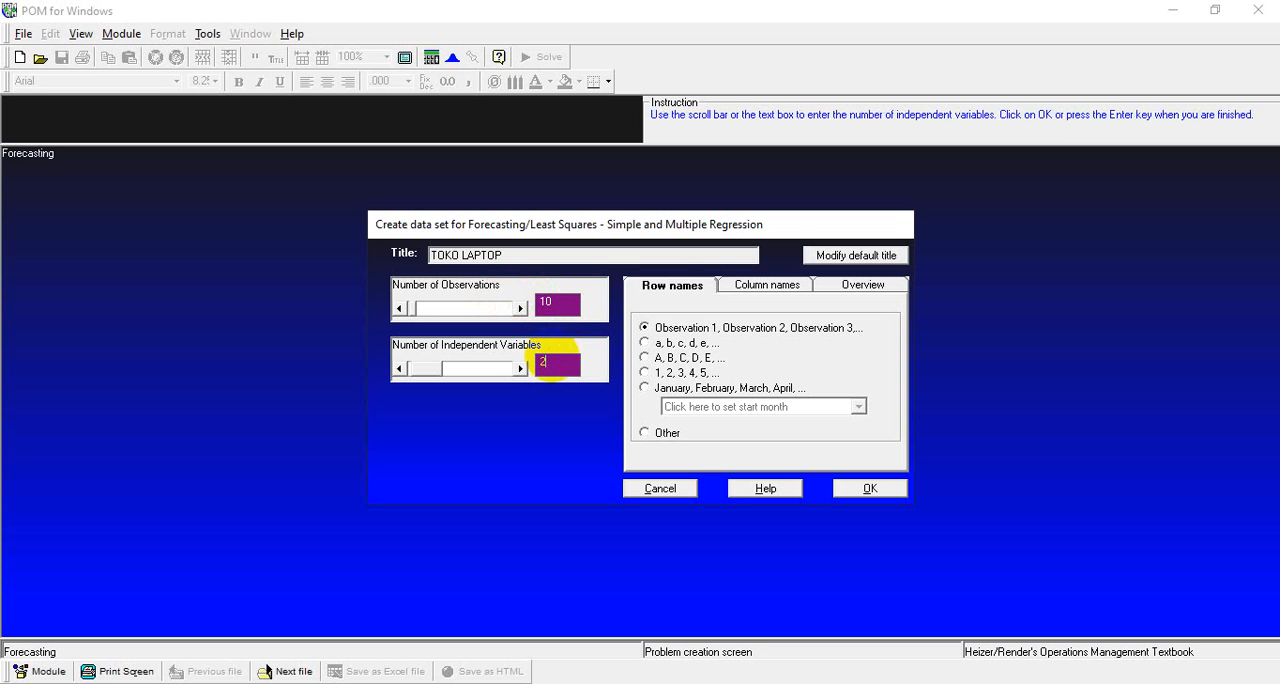
# Choose 1, 2, 3, 4, 5 row names and X1, X2, X3 column names, and create the data set
pyautogui.click(668, 294)
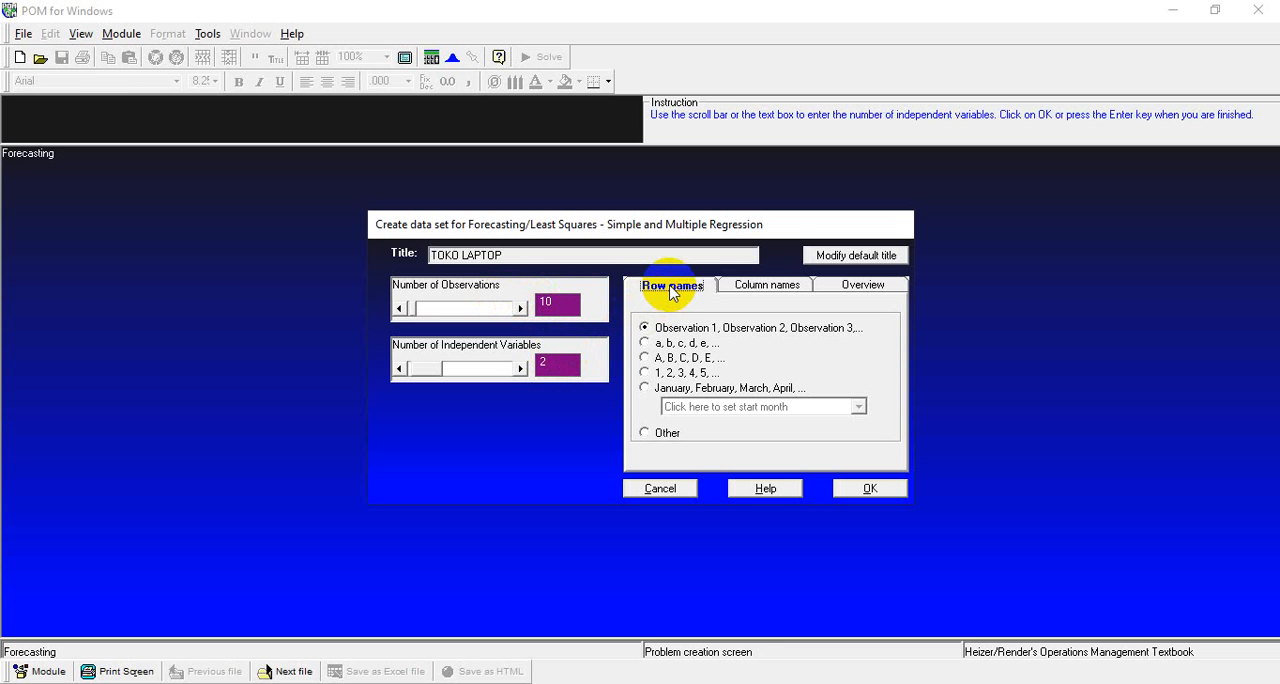
pyautogui.click(646, 373)
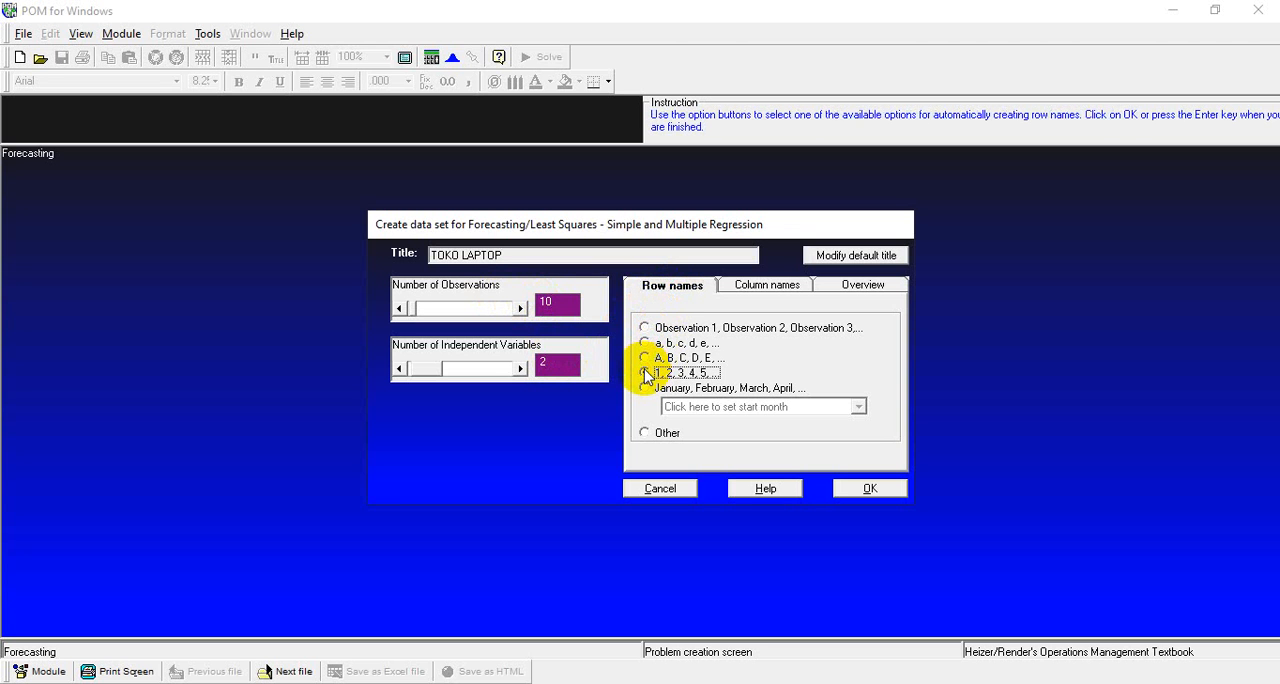
pyautogui.click(757, 289)
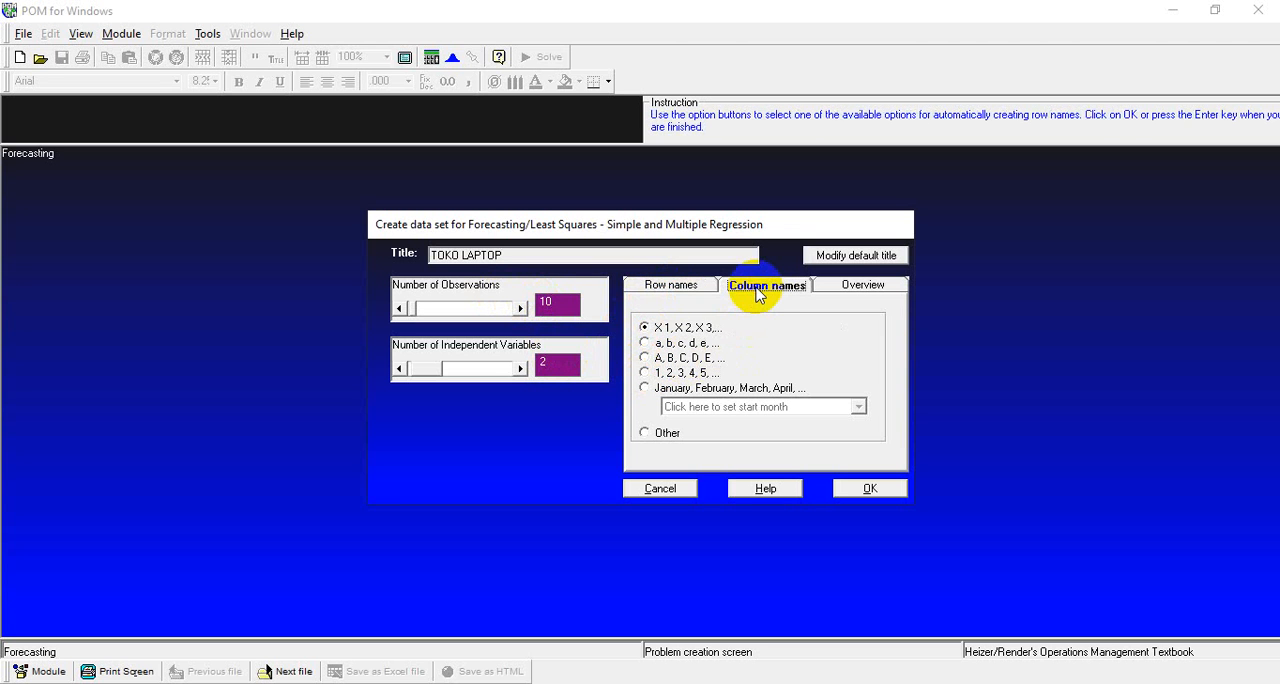
pyautogui.click(645, 328)
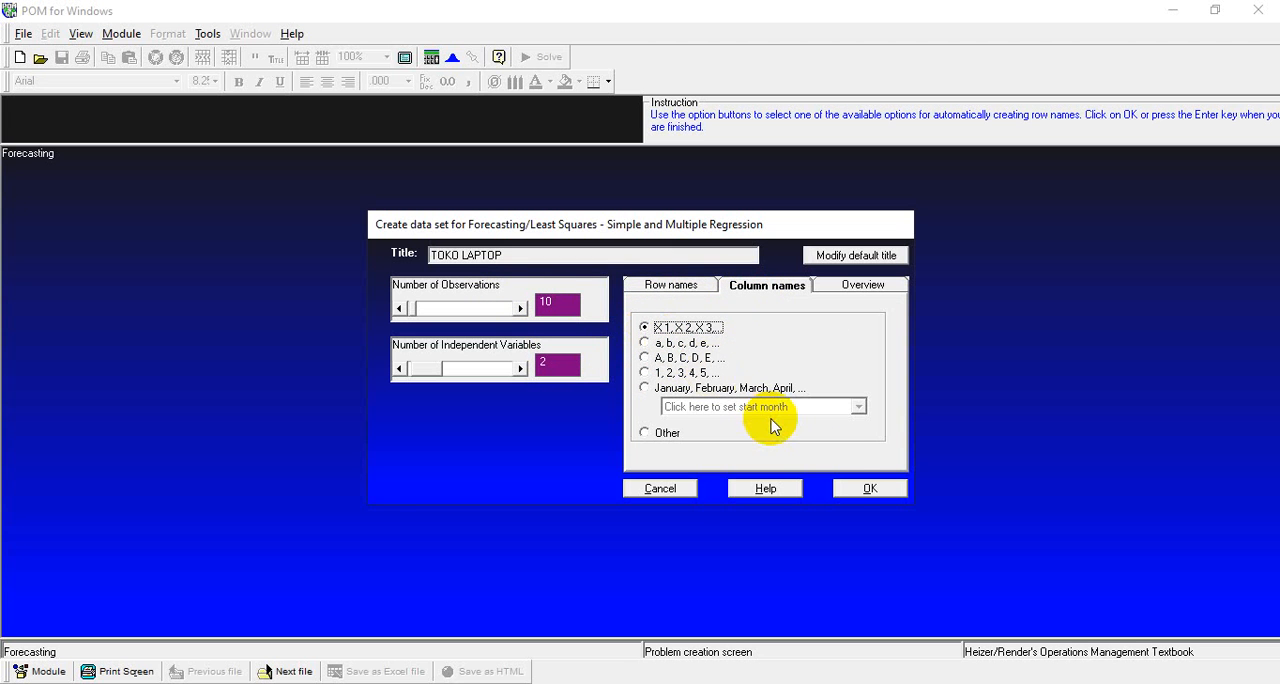
pyautogui.click(852, 489)
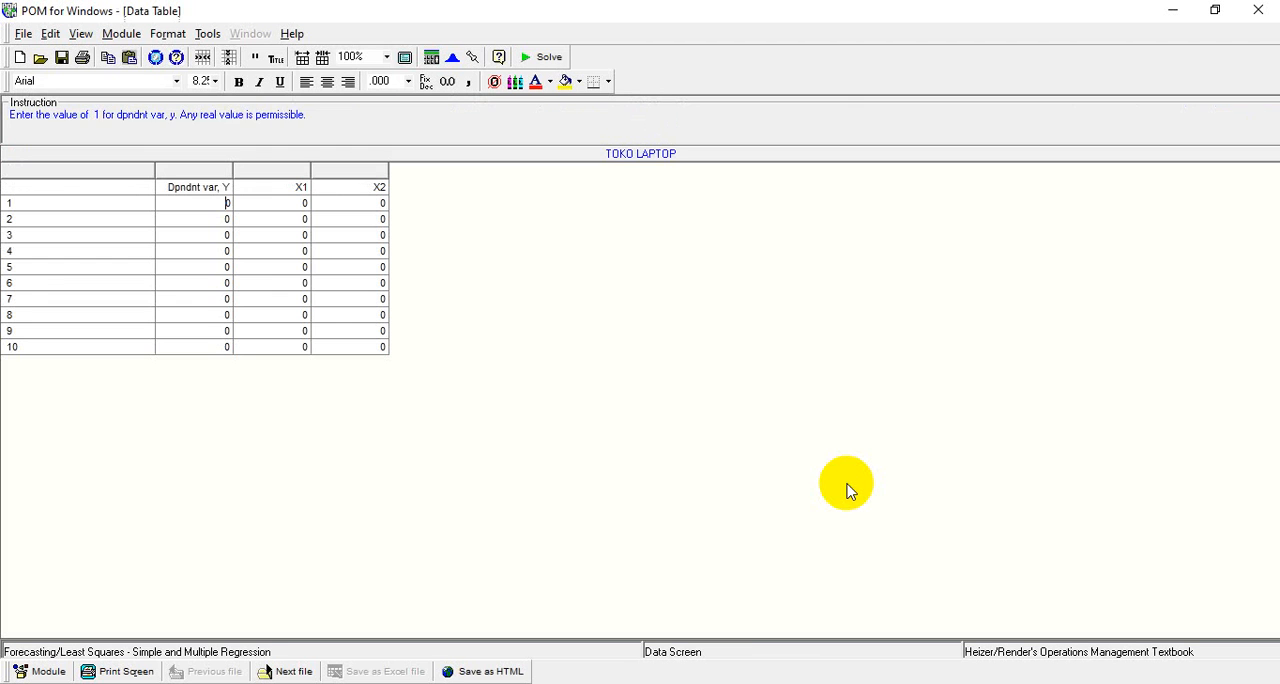
# Name the blank header cell above the row names No
pyautogui.press('Up')
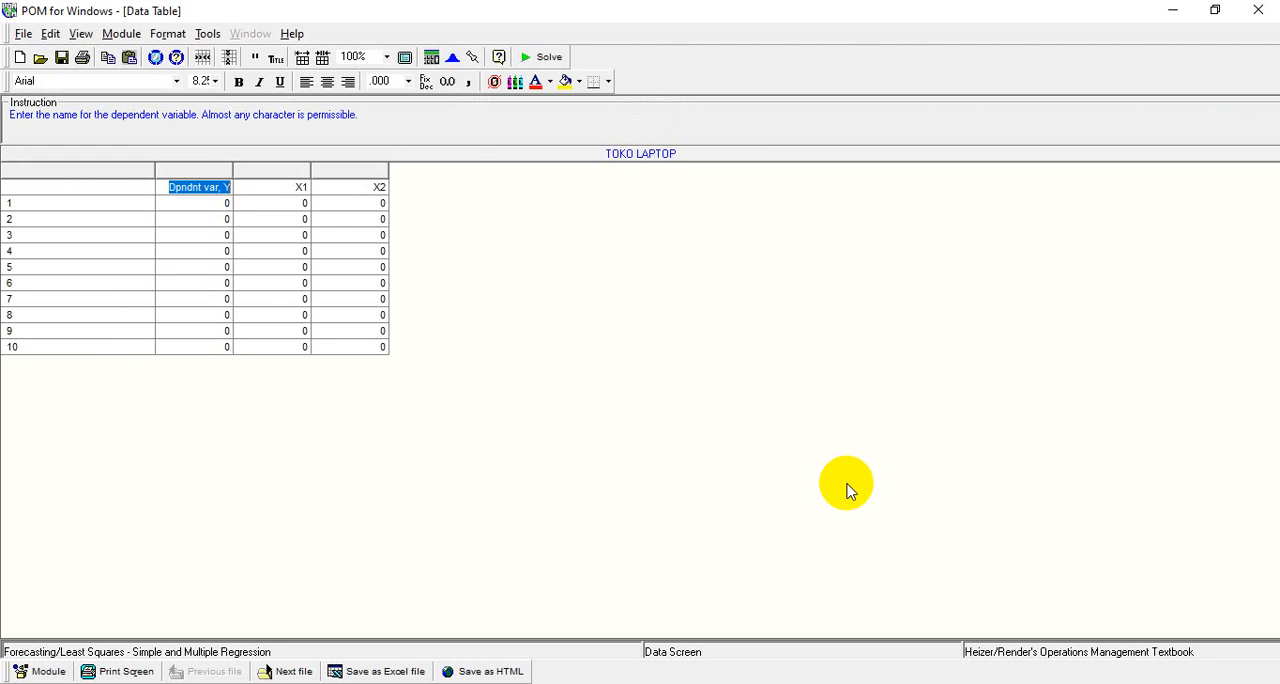
pyautogui.press('Left')
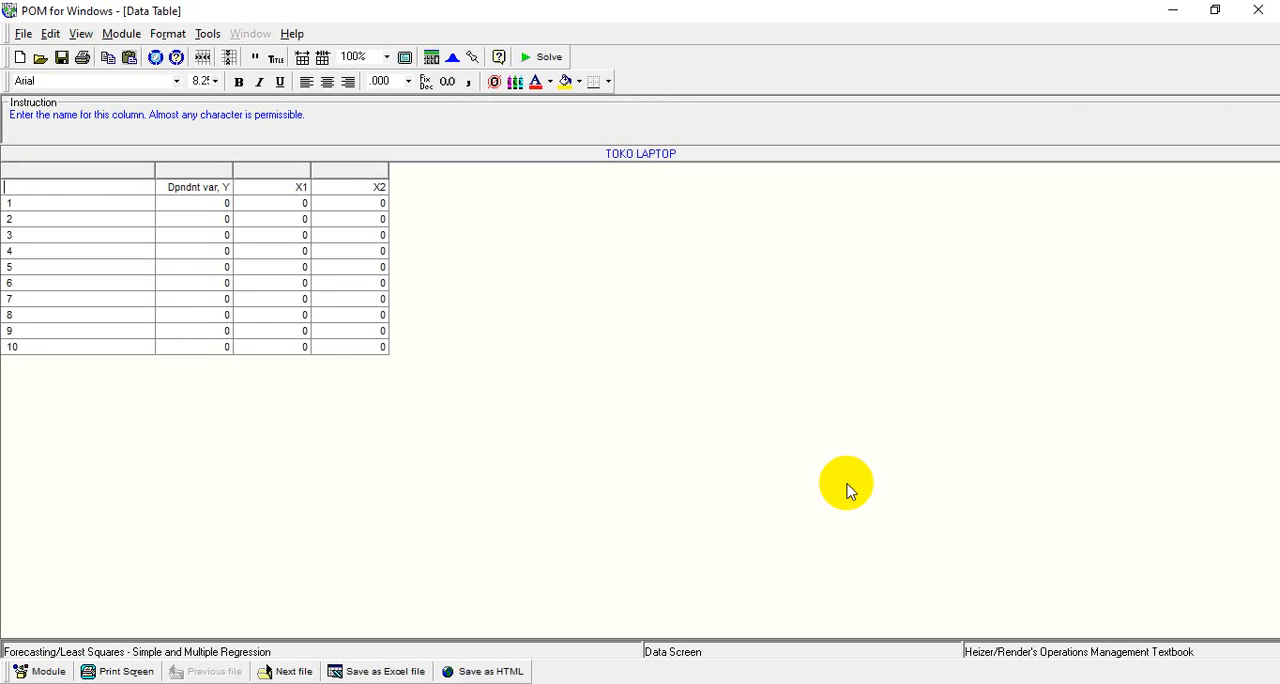
pyautogui.write('No')
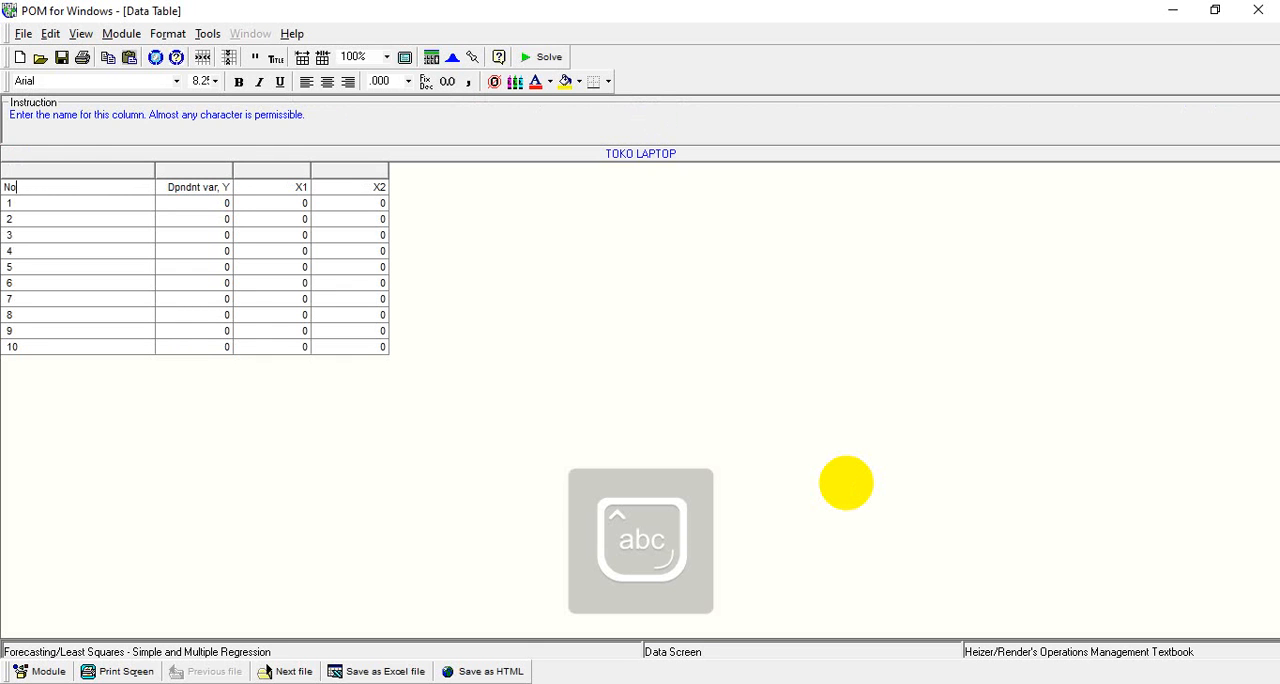
pyautogui.press('Tab')
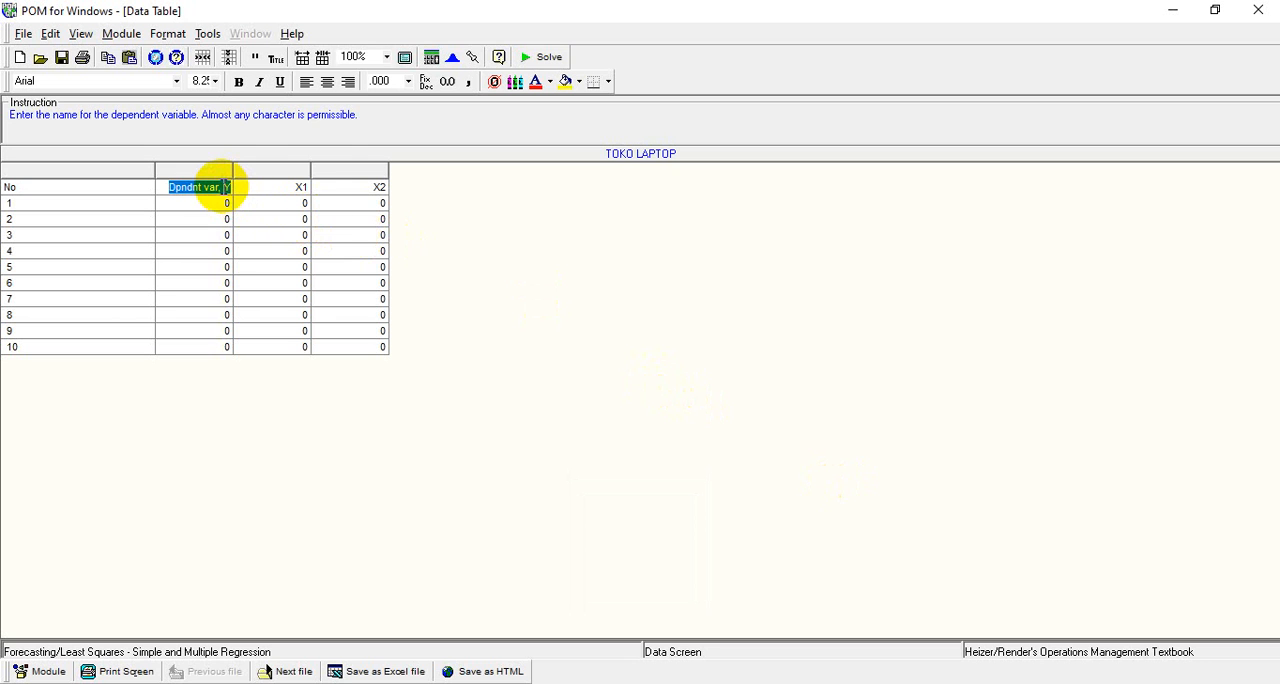
# Rename the dependent variable column as Y (Unit)
pyautogui.click(222, 187)
pyautogui.press('BackSpace')
pyautogui.press('BackSpace')
pyautogui.press('BackSpace')
pyautogui.press('BackSpace')
pyautogui.press('BackSpace')
pyautogui.press('BackSpace')
pyautogui.press('BackSpace')
pyautogui.press('BackSpace')
pyautogui.press('BackSpace')
pyautogui.press('BackSpace')
pyautogui.press('BackSpace')
pyautogui.press('BackSpace')
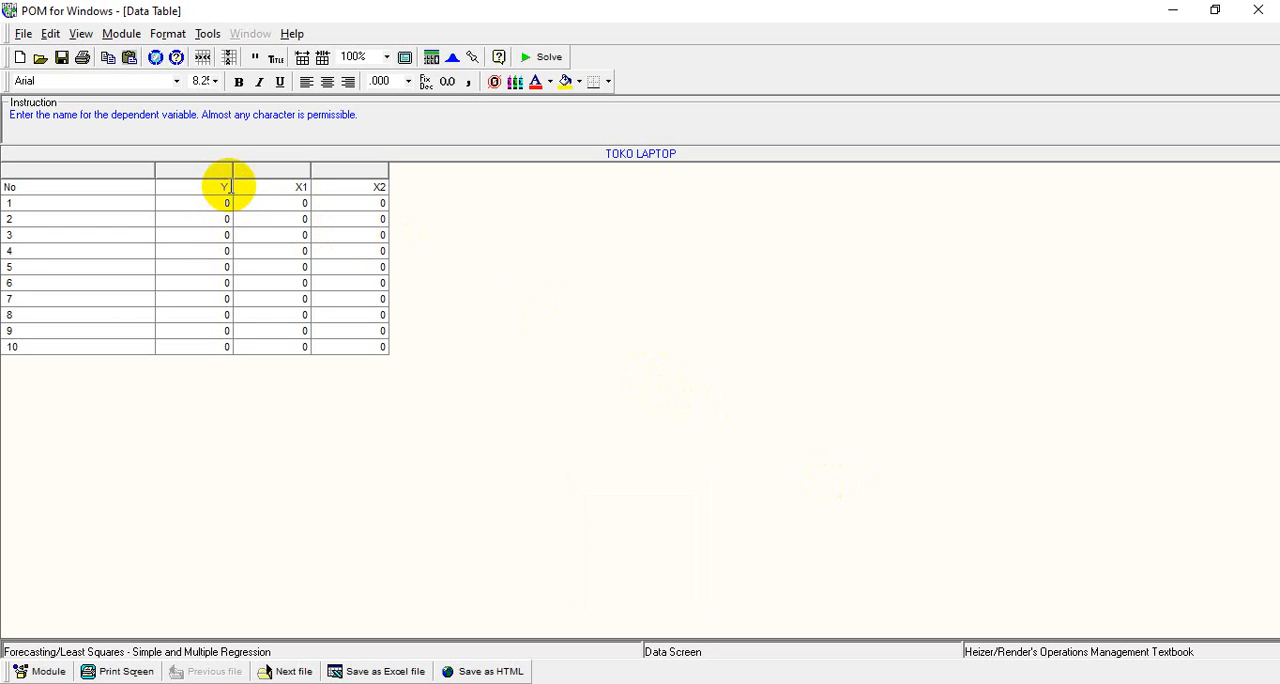
pyautogui.write('(')
pyautogui.press('capslock')
pyautogui.write('U')
pyautogui.press('capslock')
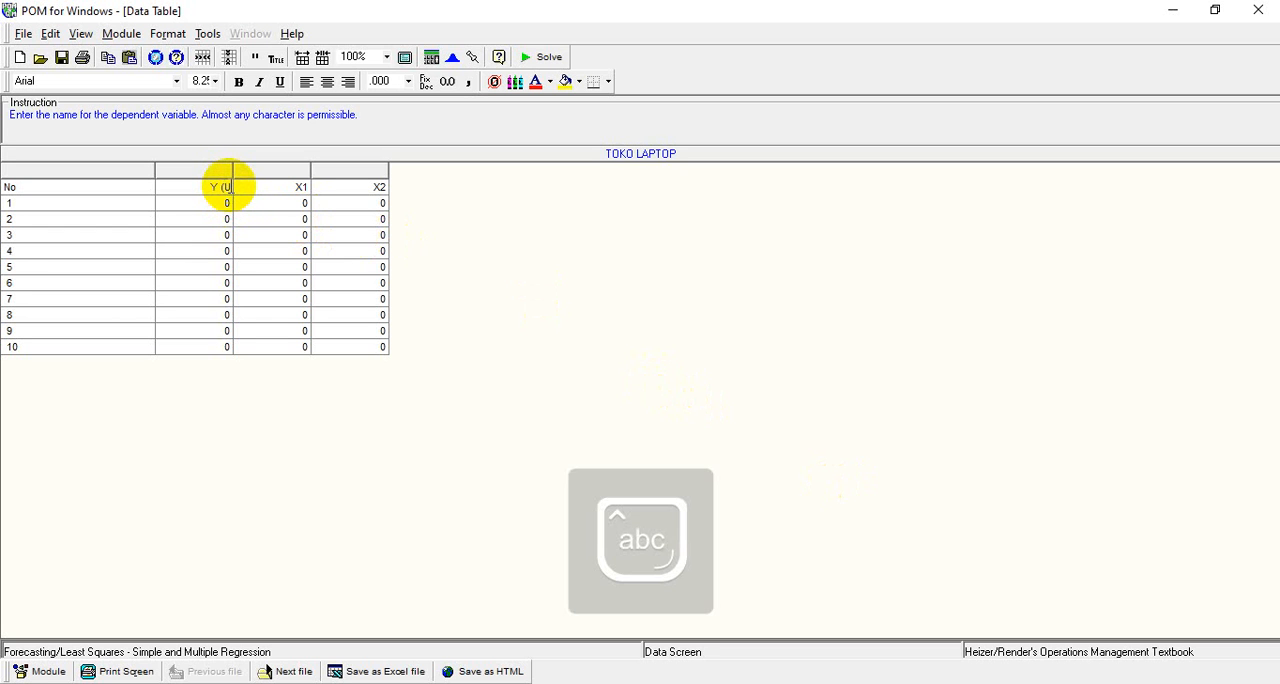
pyautogui.write('nit')
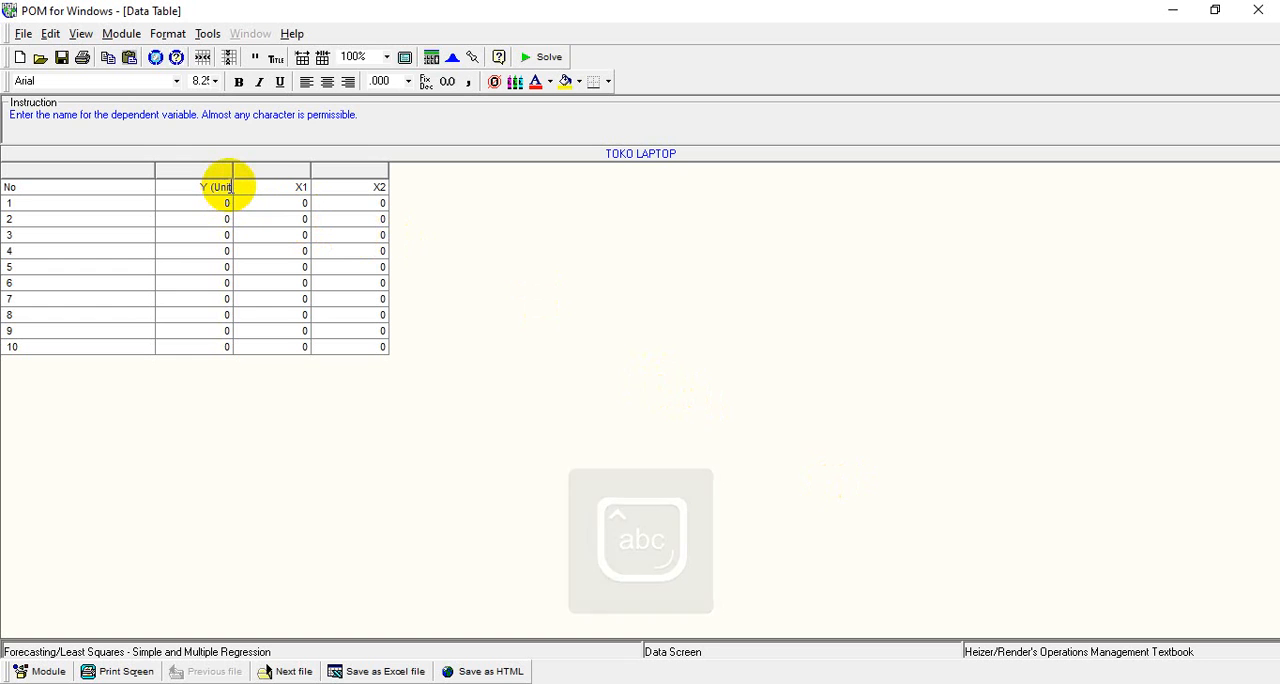
pyautogui.write(')')
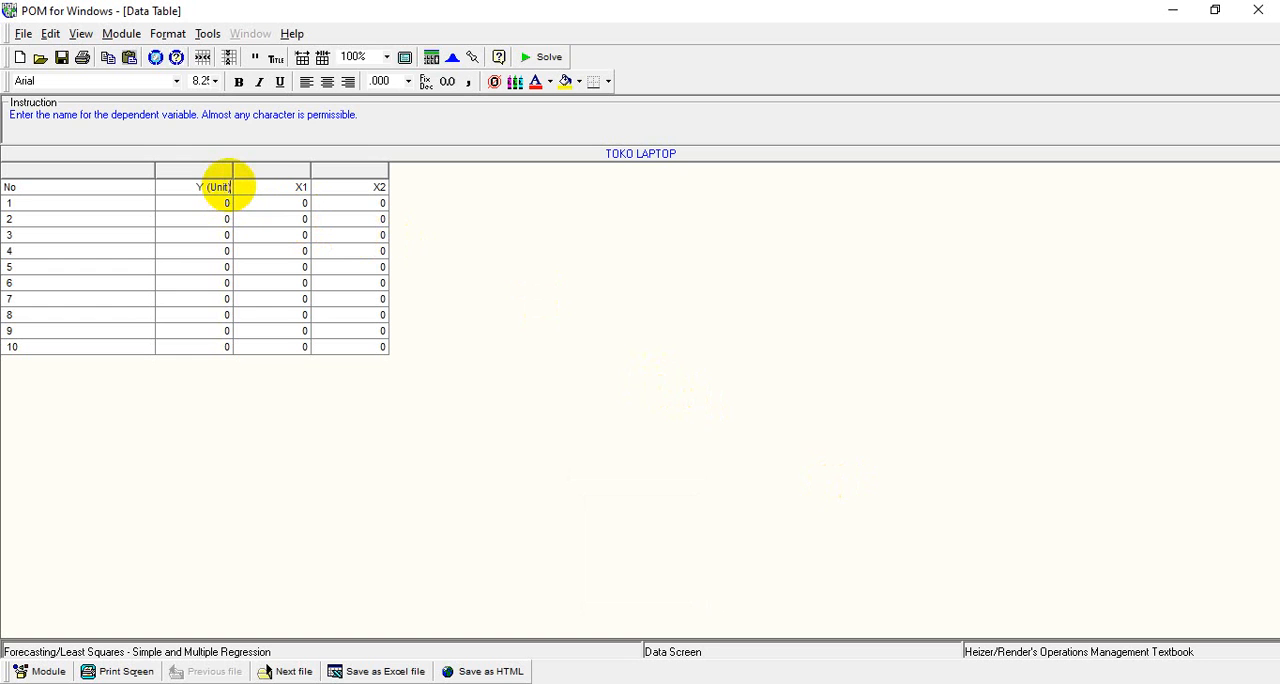
# Rename the first independent variable column as X1 (Juta Rp)
pyautogui.click(307, 187)
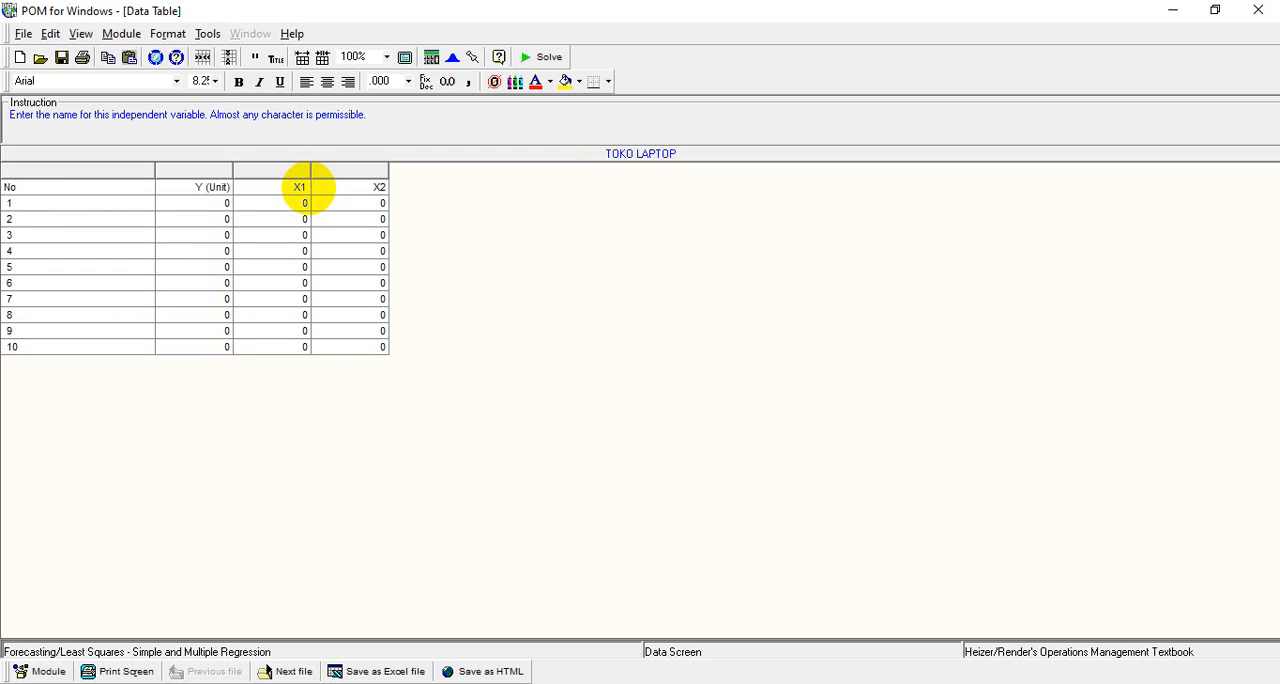
pyautogui.write('(')
pyautogui.press('capslock')
pyautogui.write('J')
pyautogui.press('capslock')
pyautogui.write('uta')
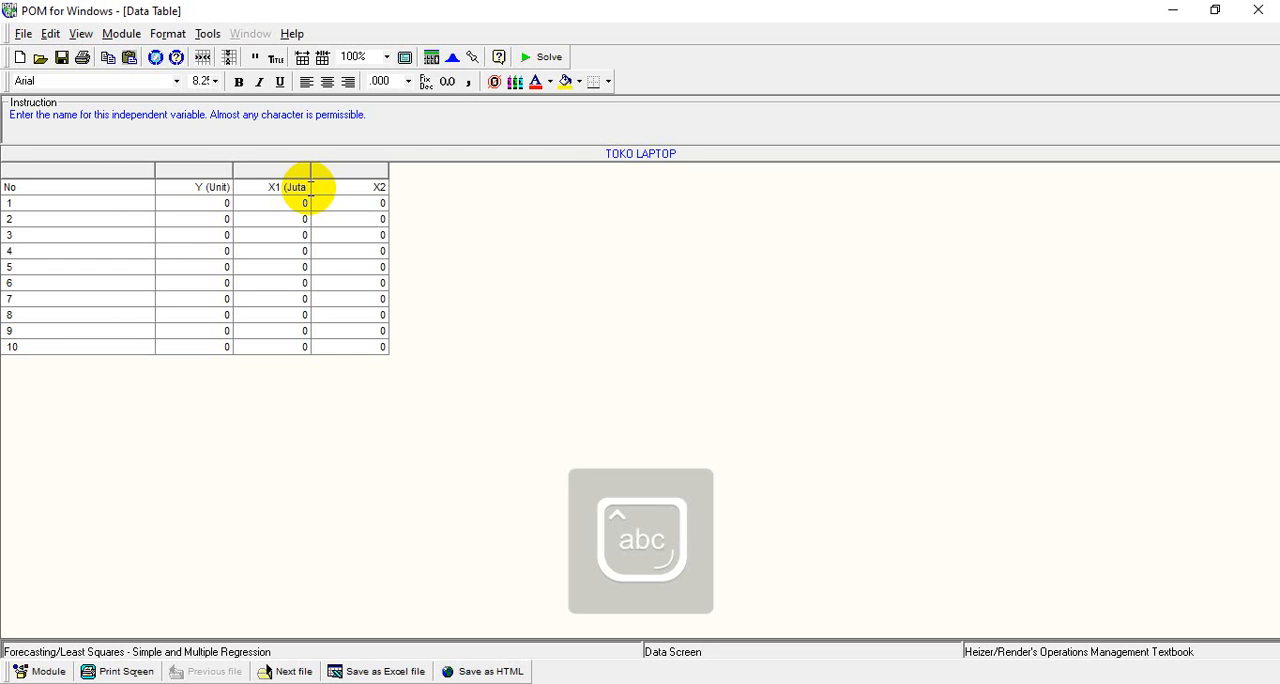
pyautogui.press('capslock')
pyautogui.write('R')
pyautogui.press('capslock')
pyautogui.write('p)')
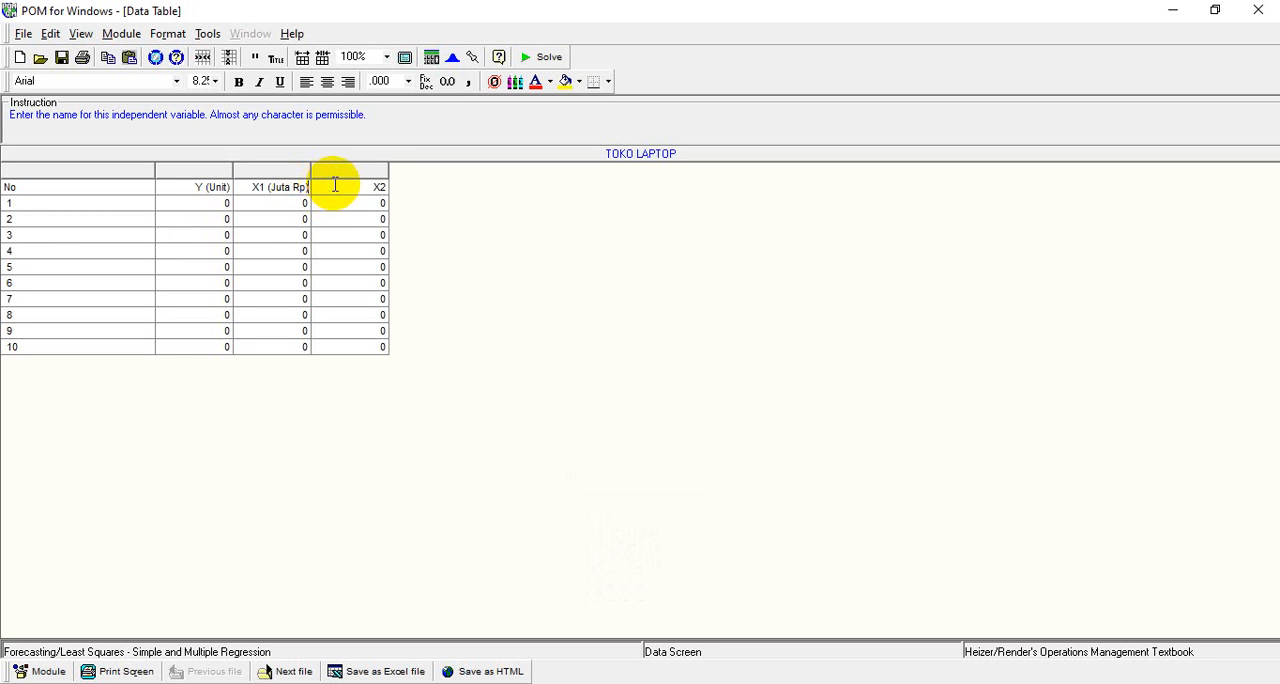
# Rename the second independent variable column as X2 (Orang)
pyautogui.click(376, 187)
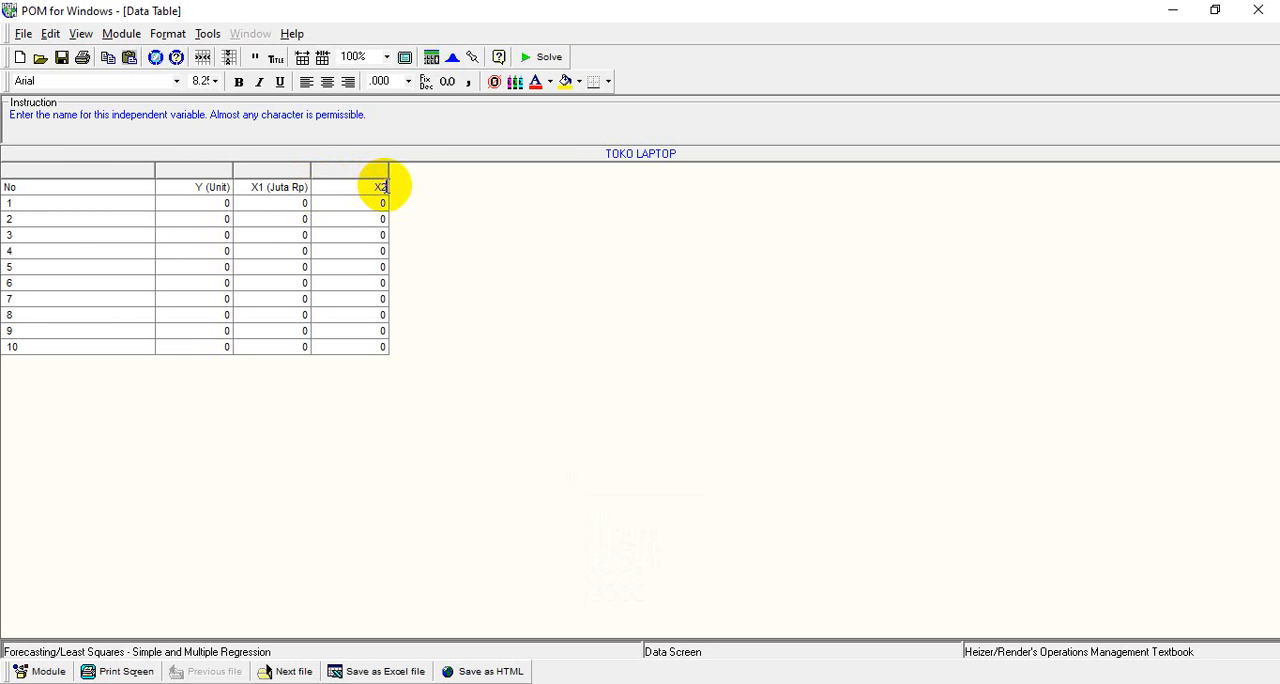
pyautogui.write('(')
pyautogui.press('capslock')
pyautogui.write('O')
pyautogui.press('capslock')
pyautogui.write('rang)')
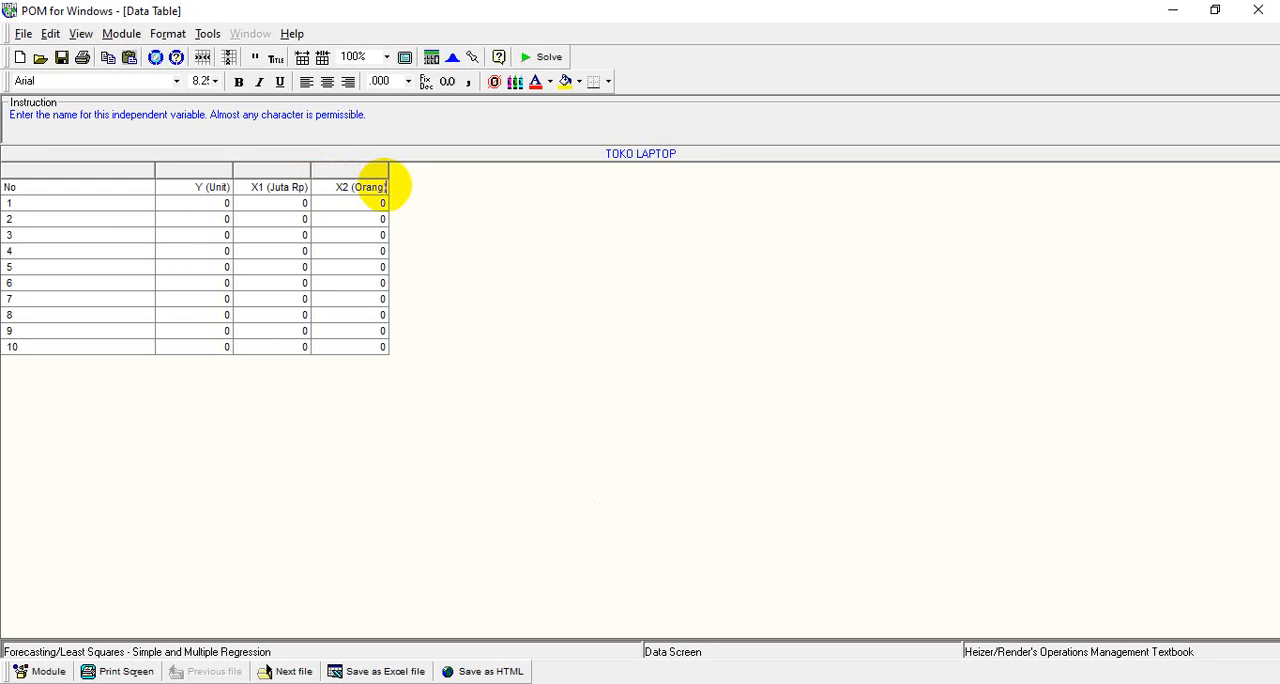
# Fill rows 1 to 10 of the Y (Unit) column with 100, 150, 150, 170, 165, 110, 130, 120, 160 and 180
pyautogui.click(229, 202)
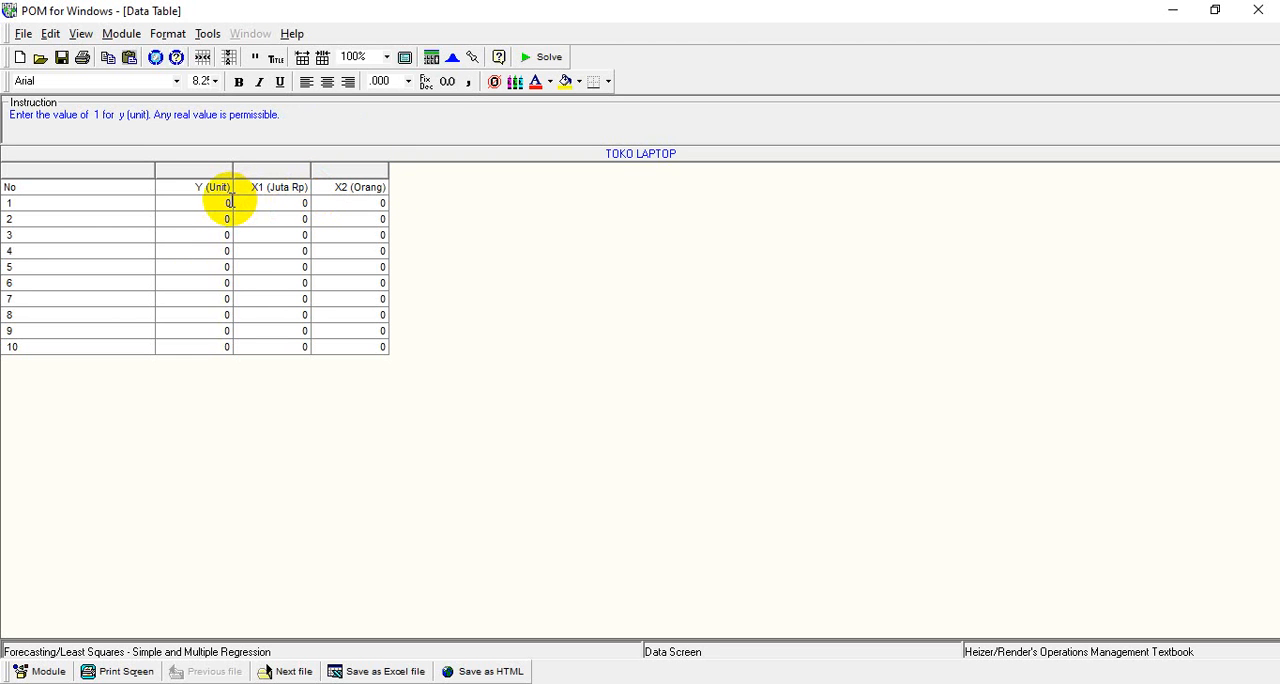
pyautogui.write('100')
pyautogui.press('Return')
pyautogui.write('150')
pyautogui.press('Return')
pyautogui.write('150')
pyautogui.press('Return')
pyautogui.write('170')
pyautogui.press('Return')
pyautogui.write('165')
pyautogui.press('Return')
pyautogui.write('110')
pyautogui.press('Return')
pyautogui.write('130')
pyautogui.press('Return')
pyautogui.write('120')
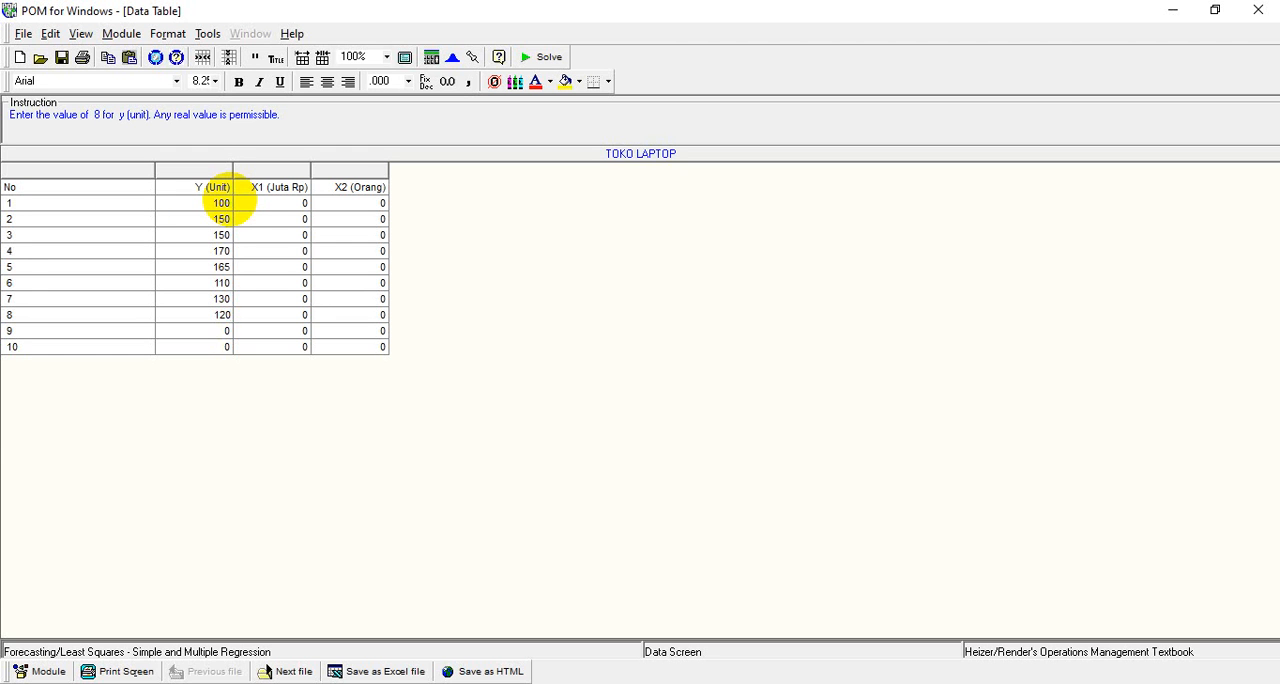
pyautogui.press('Return')
pyautogui.write('160')
pyautogui.press('Return')
pyautogui.write('180')
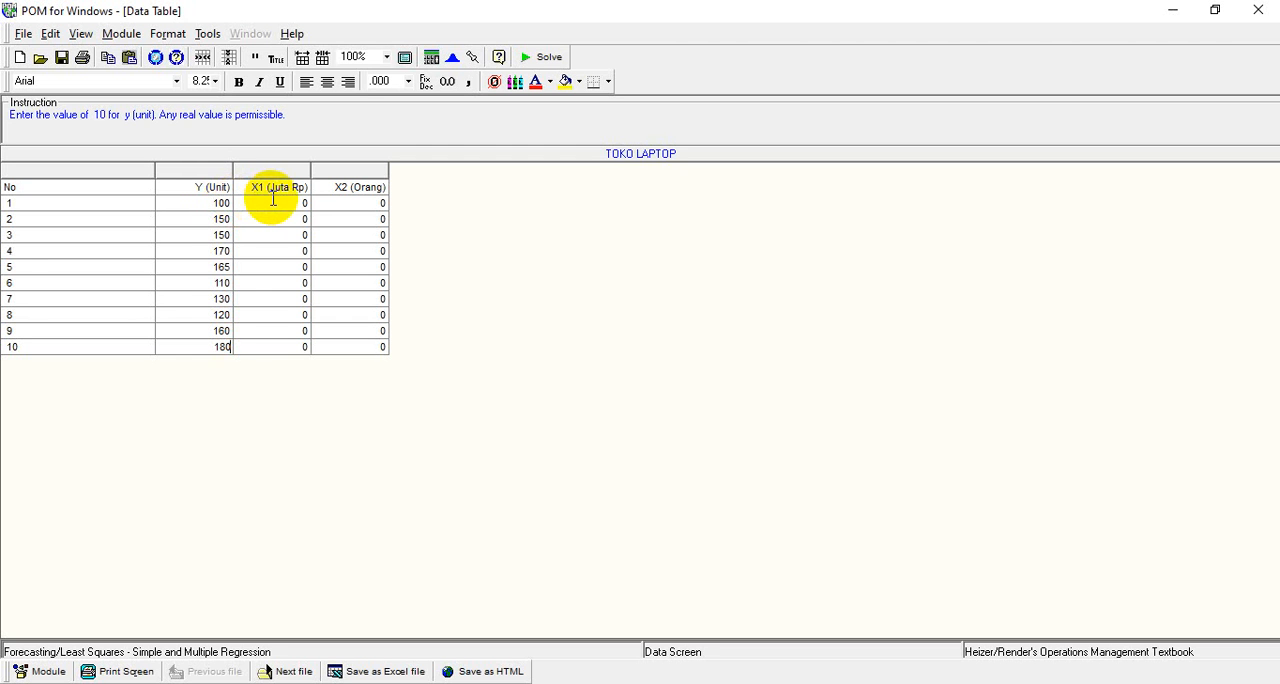
# Fill rows 1 to 10 of the X1 (Juta Rp) column with 3, 5, 6, 10, 8, 3, 4, 3, 8 and 11
pyautogui.click(307, 203)
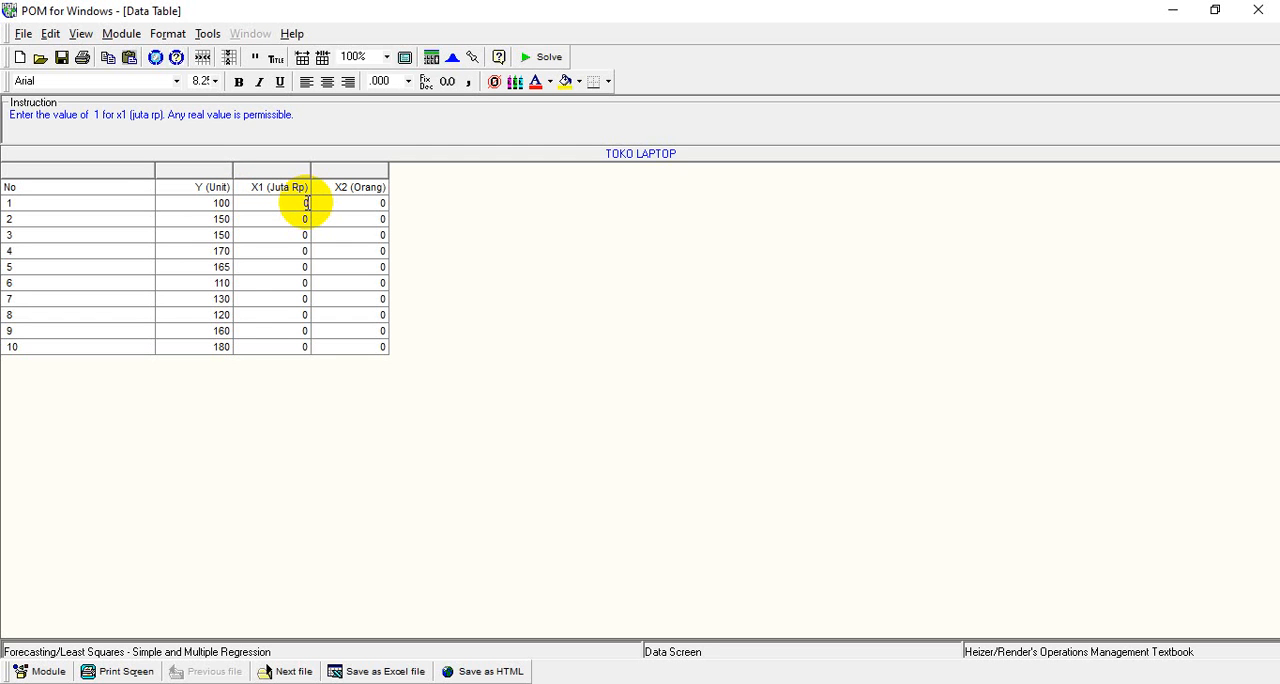
pyautogui.press('BackSpace')
pyautogui.write('3')
pyautogui.press('Return')
pyautogui.write('5')
pyautogui.press('Return')
pyautogui.write('6')
pyautogui.press('Return')
pyautogui.write('10')
pyautogui.press('Return')
pyautogui.write('8')
pyautogui.press('Return')
pyautogui.write('3')
pyautogui.press('Return')
pyautogui.write('4')
pyautogui.press('Return')
pyautogui.write('3')
pyautogui.press('Return')
pyautogui.write('8')
pyautogui.press('Return')
pyautogui.write('11')
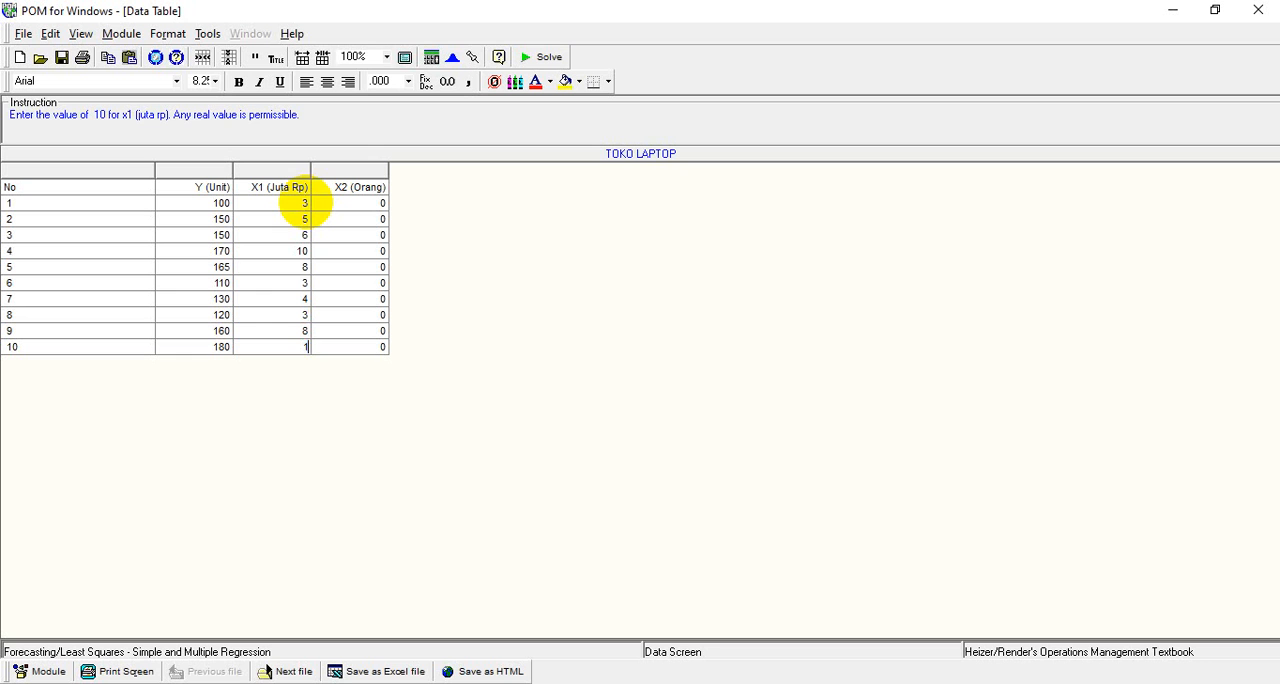
# Fill rows 1 to 10 of the X2 (Orang) column with 3, 4, 4, 5, 4, 3, 3, 3, 7 and 8
pyautogui.click(383, 203)
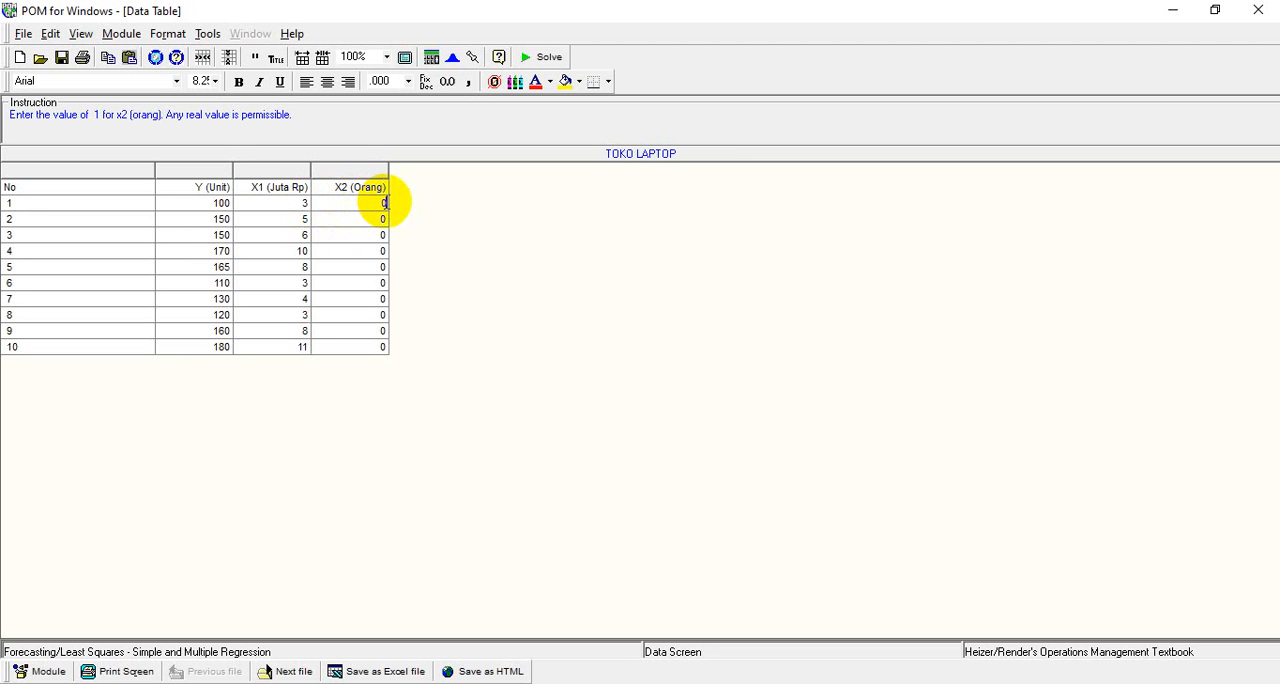
pyautogui.write('3')
pyautogui.press('Return')
pyautogui.write('4')
pyautogui.press('Return')
pyautogui.write('4')
pyautogui.press('Return')
pyautogui.write('5')
pyautogui.press('Return')
pyautogui.write('4')
pyautogui.press('Return')
pyautogui.write('3')
pyautogui.press('Return')
pyautogui.write('3')
pyautogui.press('Return')
pyautogui.write('3')
pyautogui.press('Return')
pyautogui.write('7')
pyautogui.press('Return')
pyautogui.write('8')
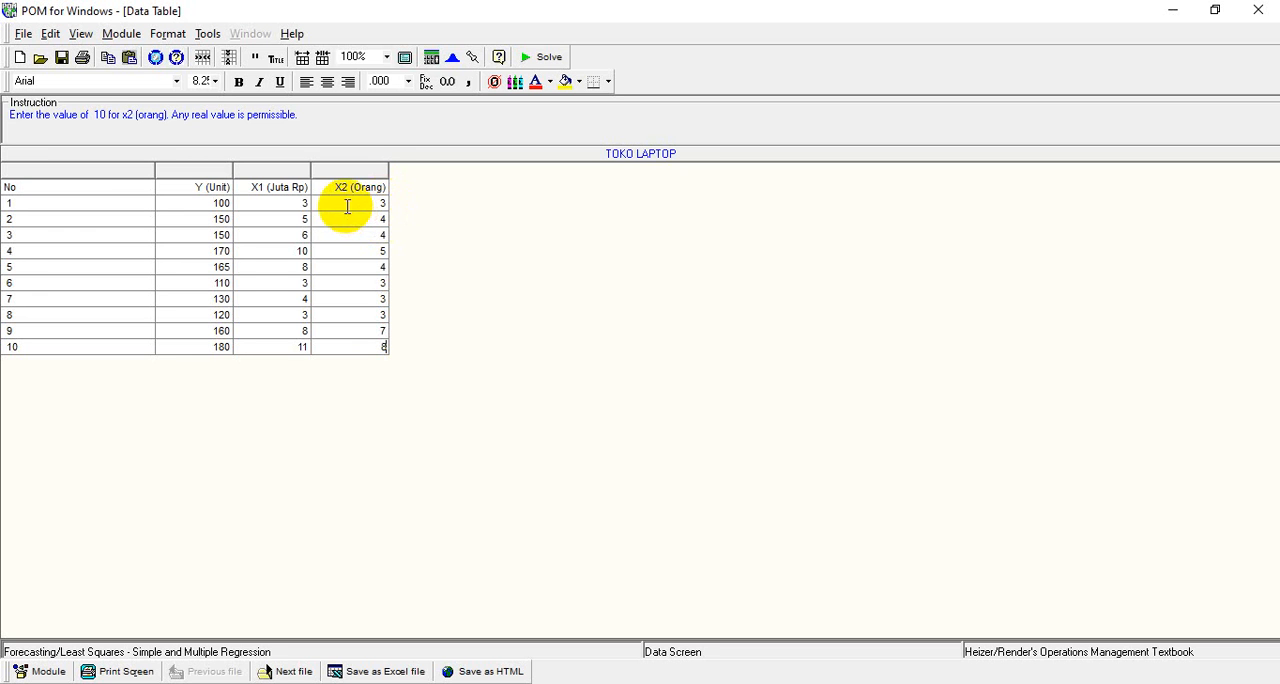
# Solve the regression and open its Details and Error Analysis, ANOVA Summary and Sum of Squares Computations results
pyautogui.click(532, 57)
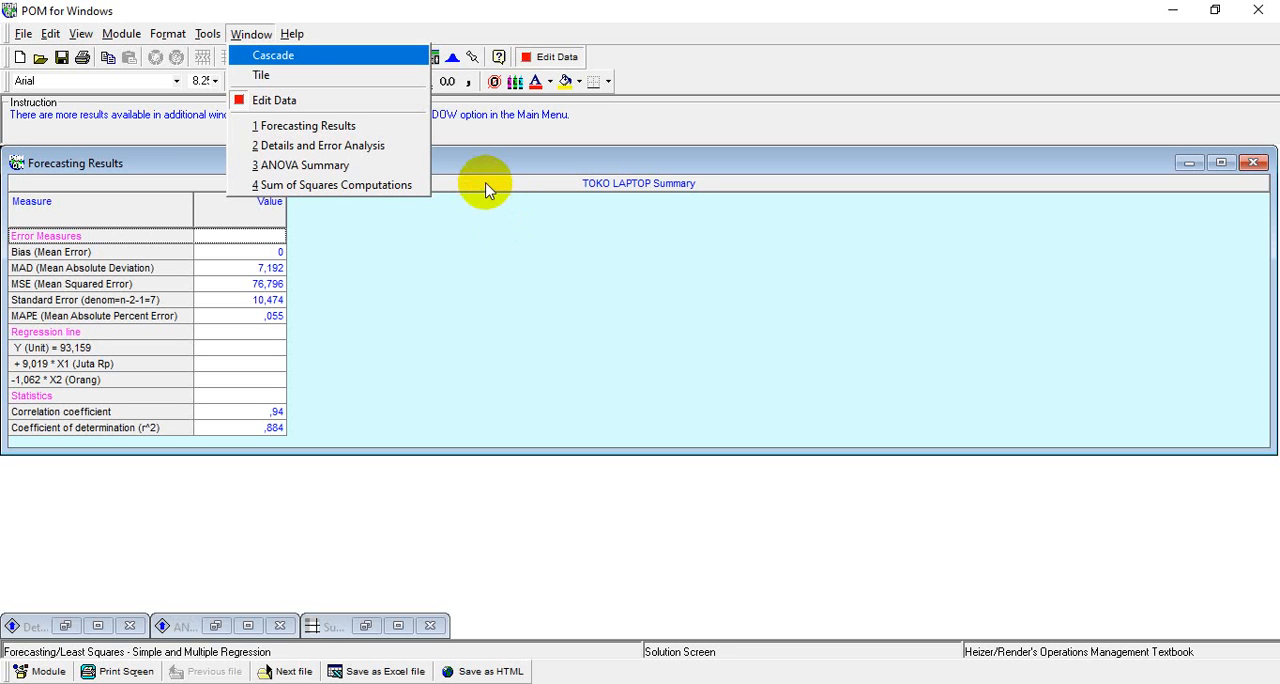
pyautogui.click(418, 146)
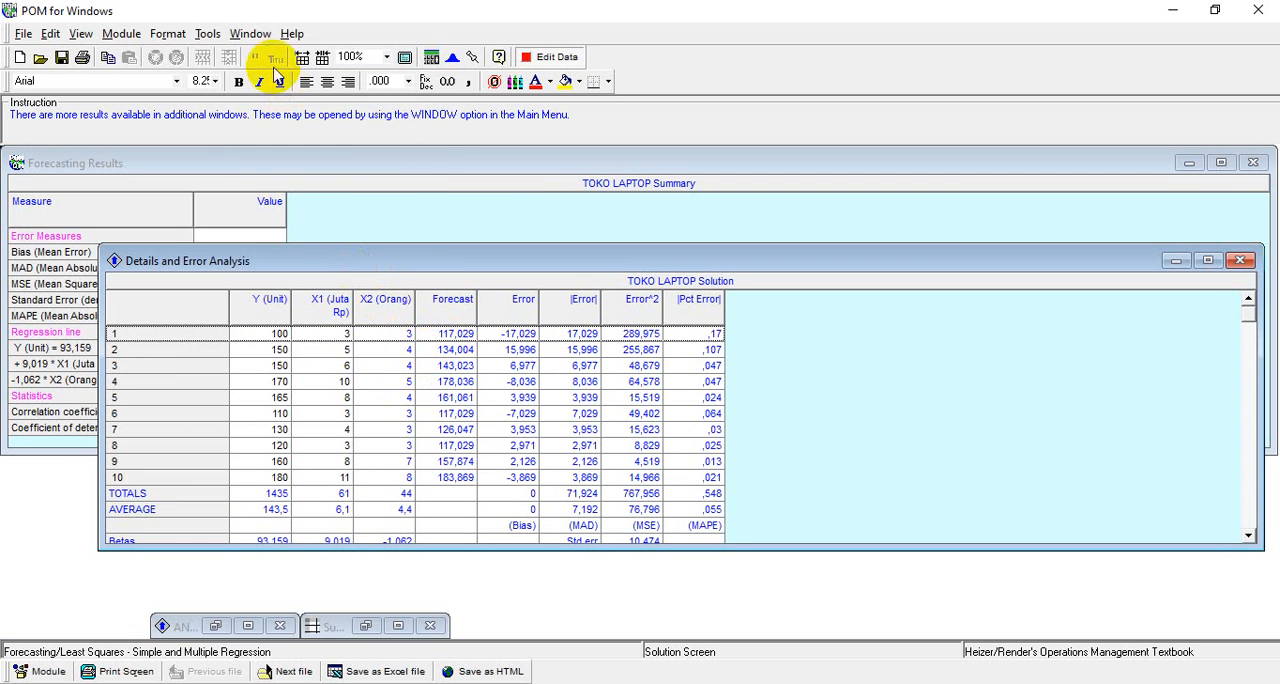
pyautogui.click(250, 35)
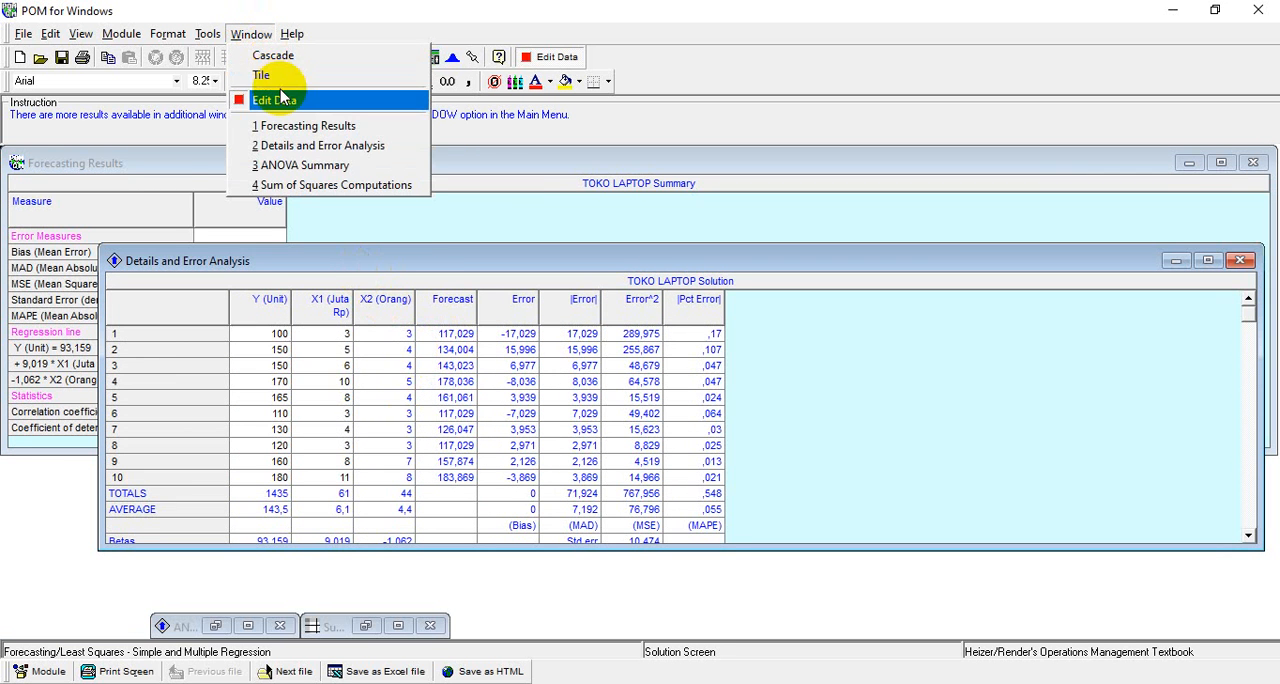
pyautogui.click(305, 165)
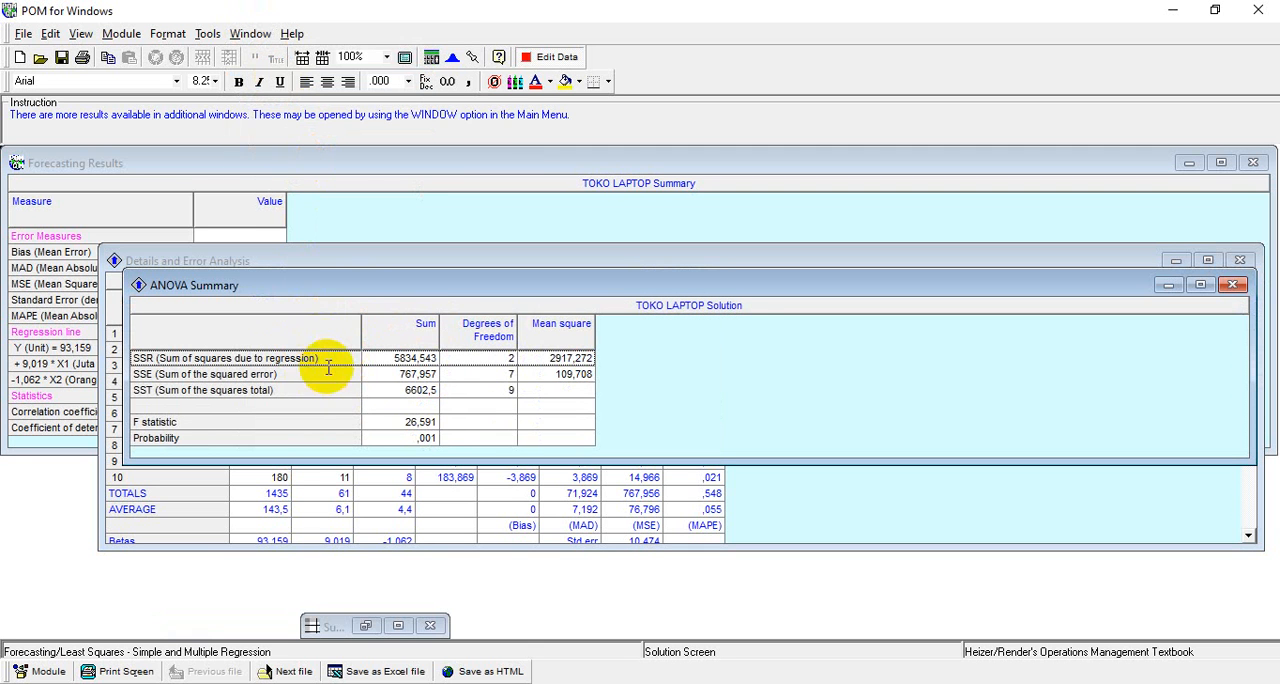
pyautogui.click(252, 36)
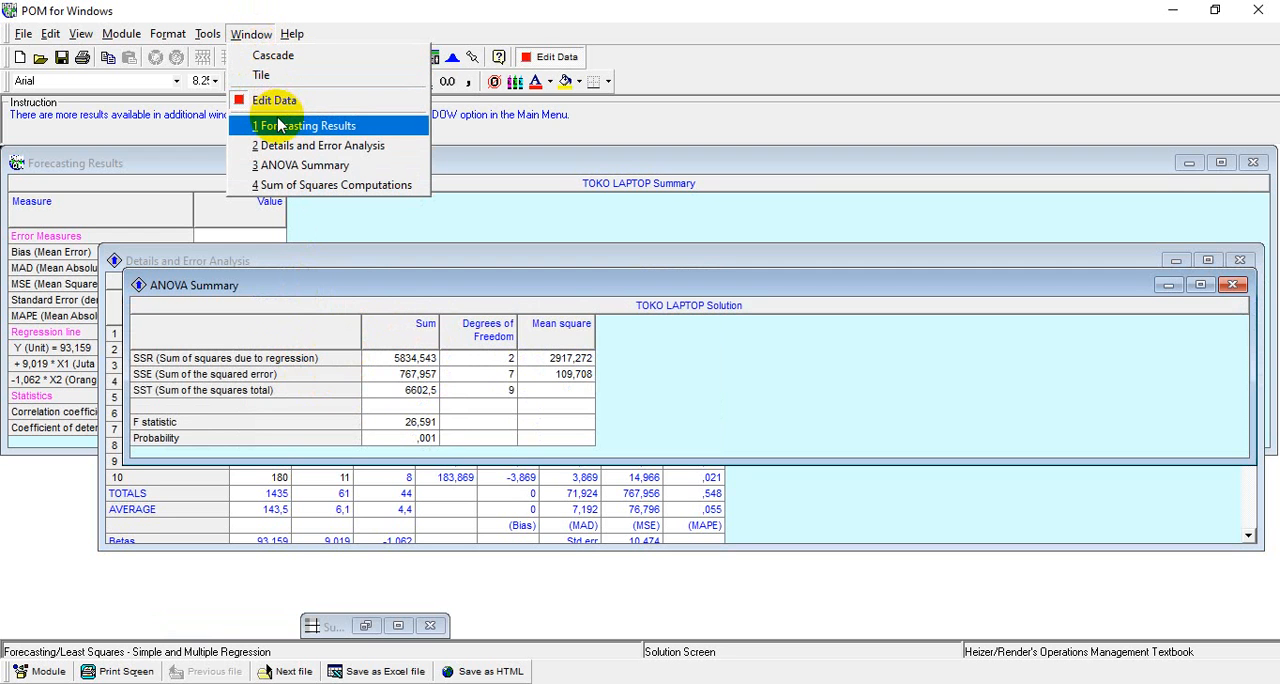
pyautogui.click(300, 185)
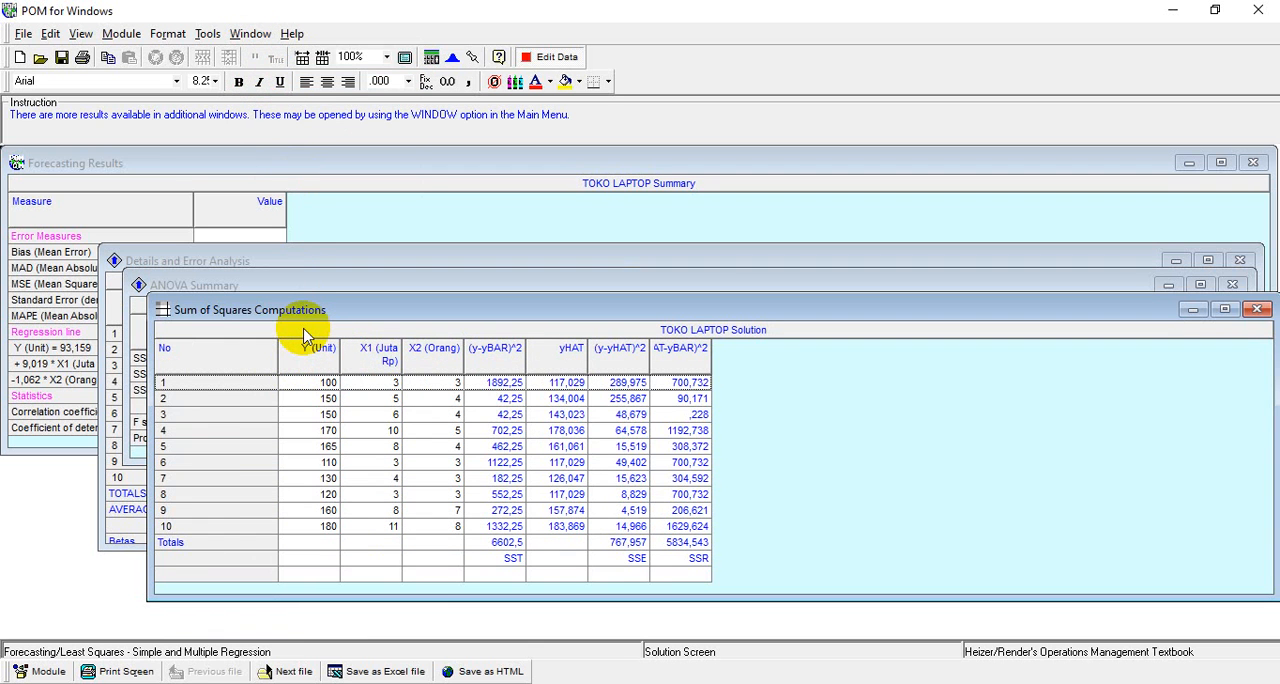
# Tile the four result windows so that they are all visible together
pyautogui.click(250, 34)
pyautogui.click(258, 72)
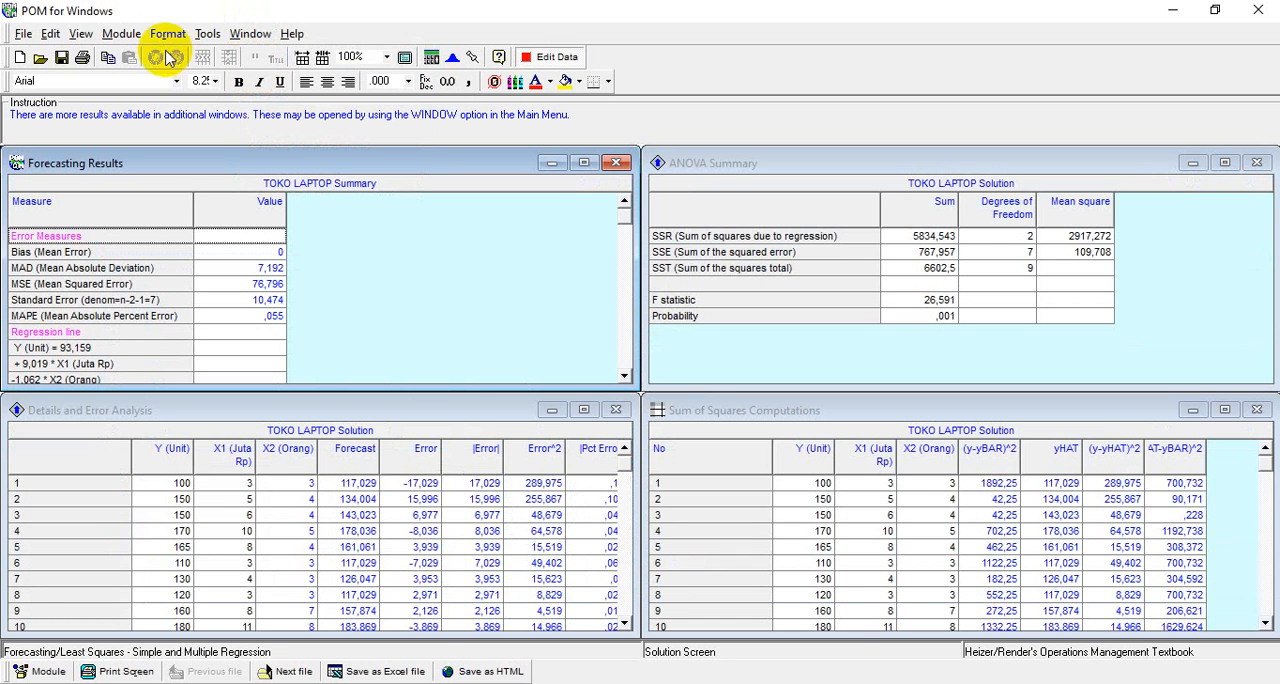
# Save the solved problem as Penyelesaian Soal Forecasting 3 in the TUGAS APLIKOM 9 folder under Documents
pyautogui.click(30, 38)
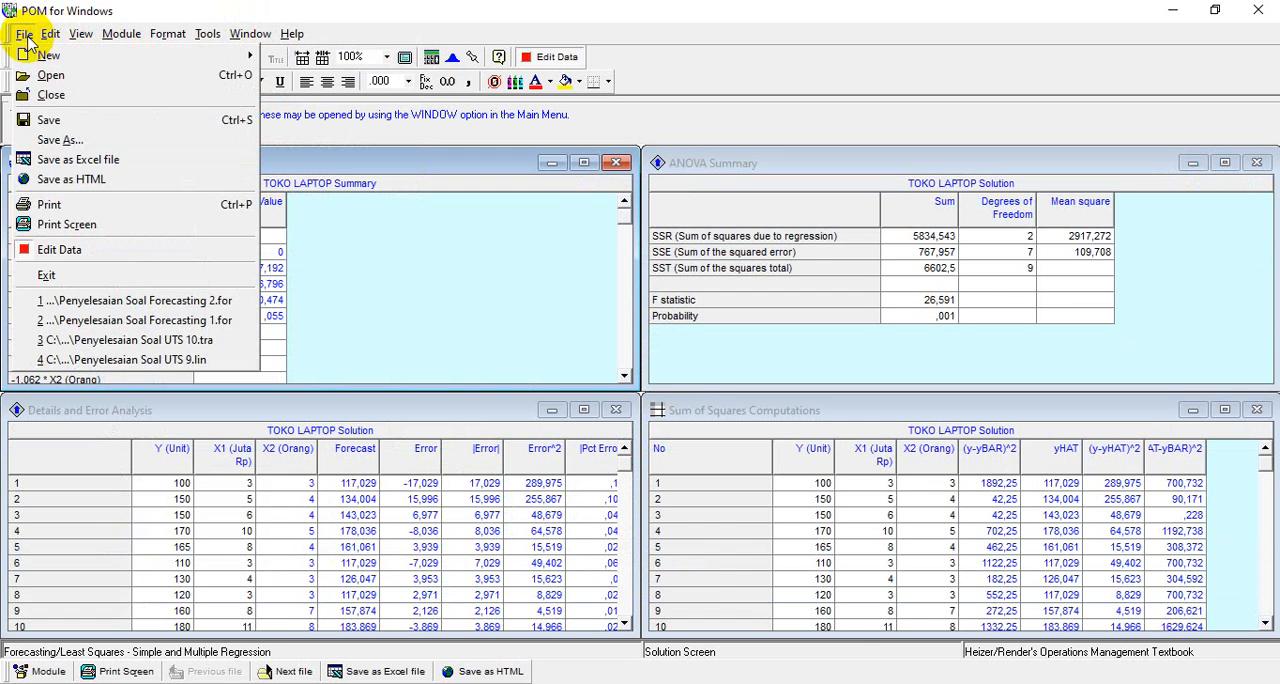
pyautogui.click(40, 134)
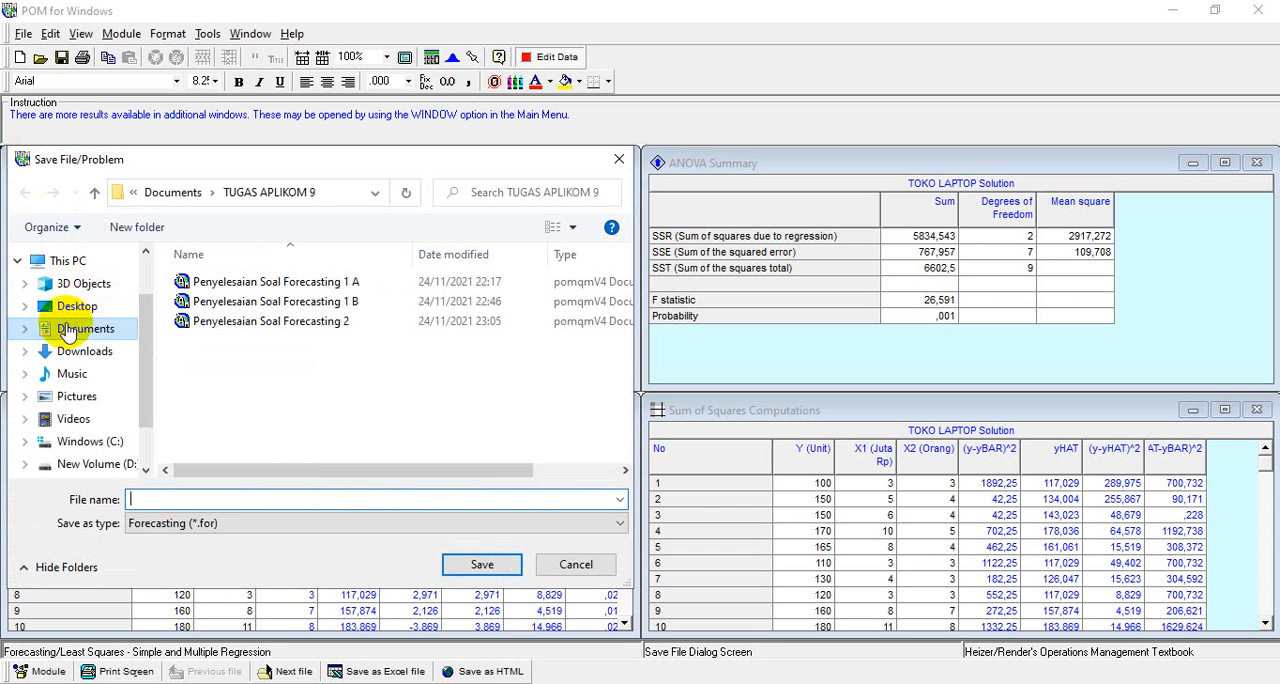
pyautogui.click(69, 331)
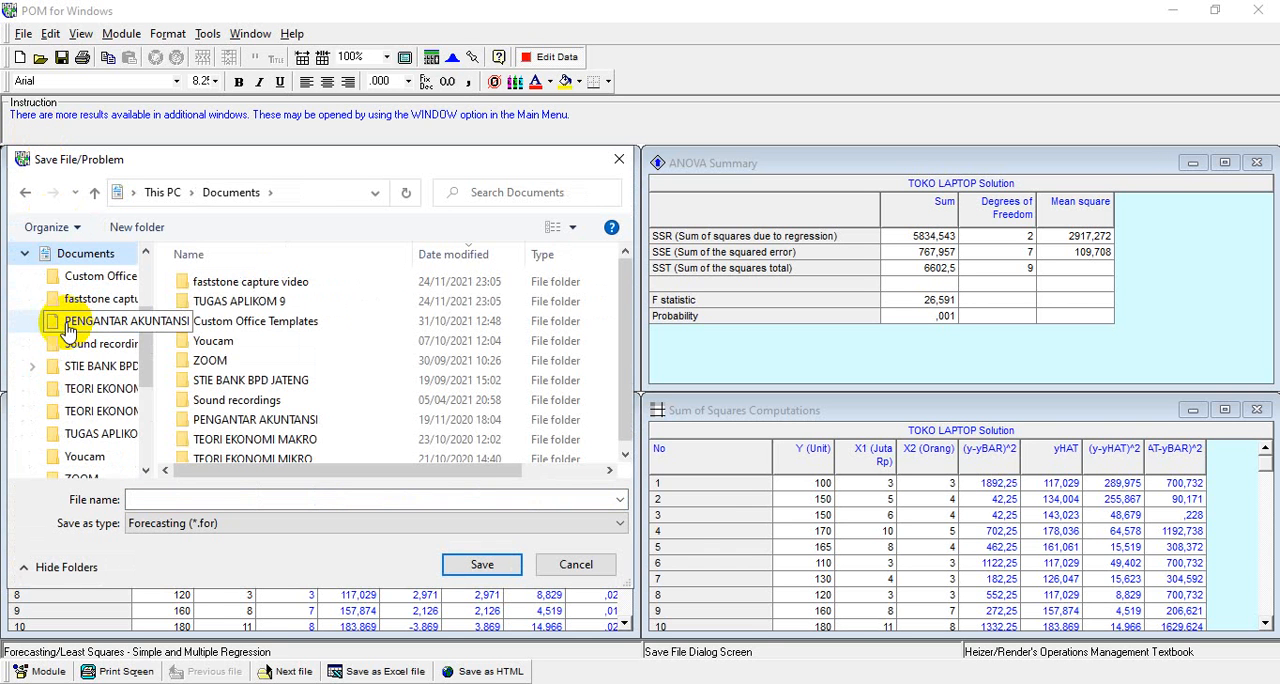
pyautogui.doubleClick(205, 310)
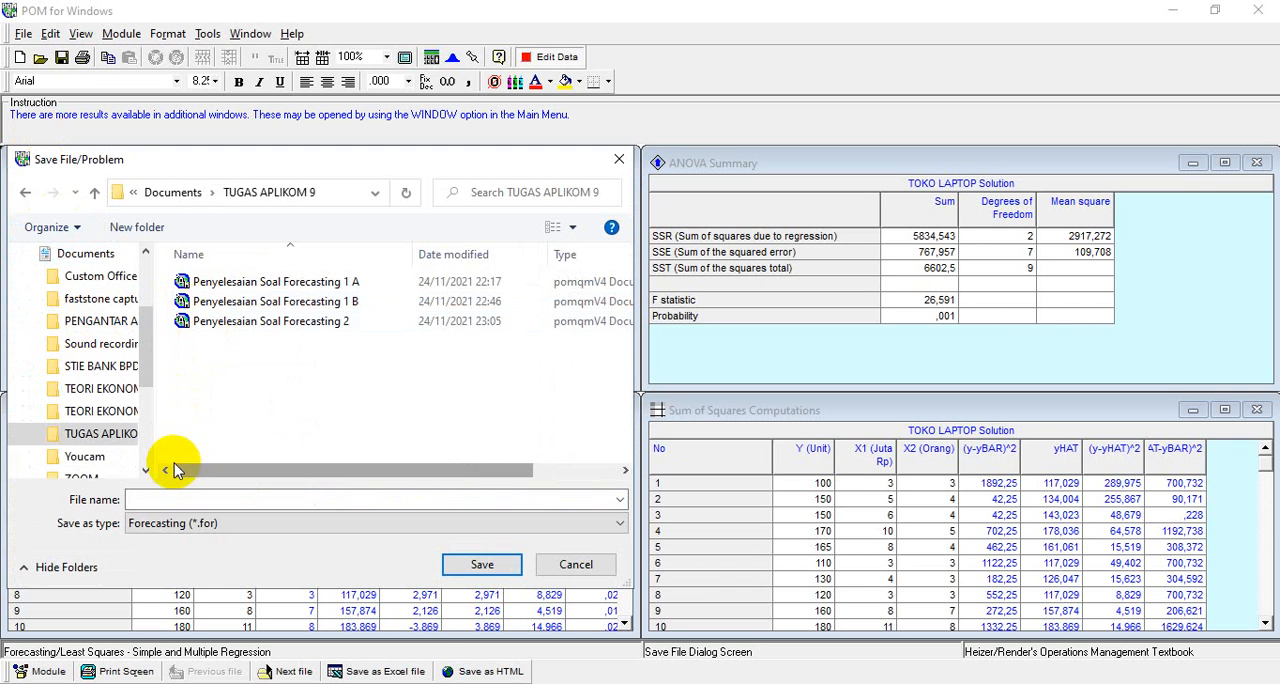
pyautogui.click(160, 496)
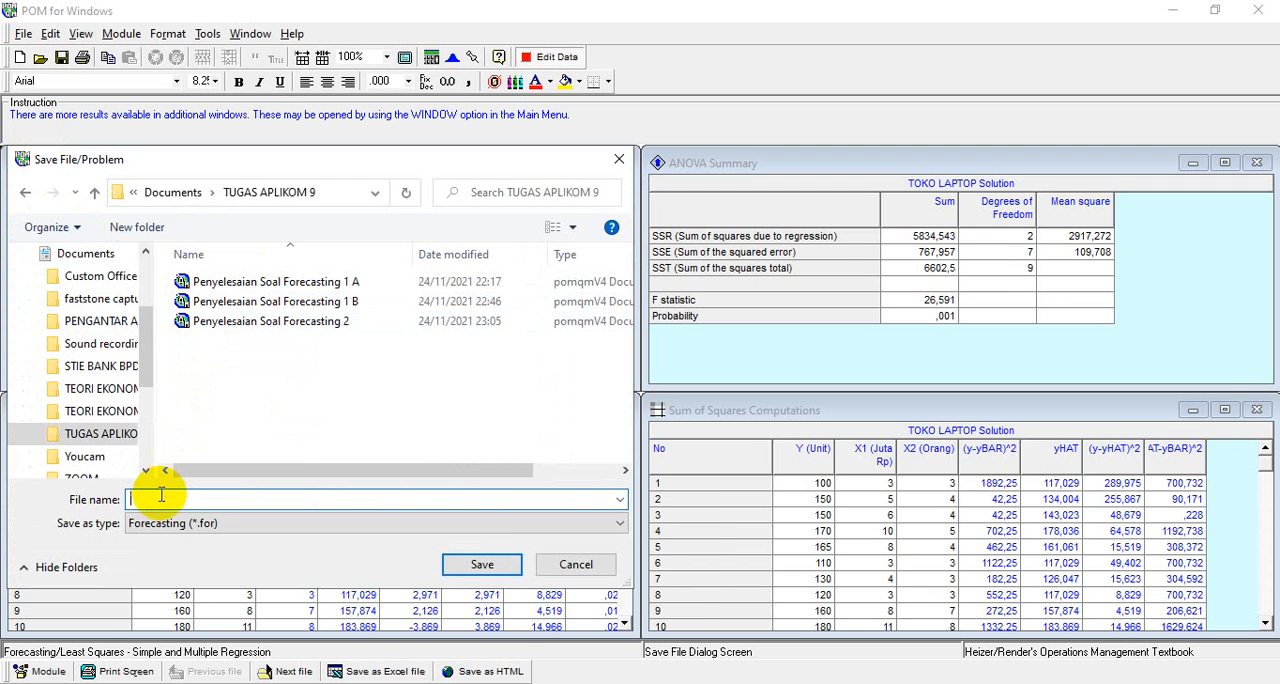
pyautogui.write('Pe')
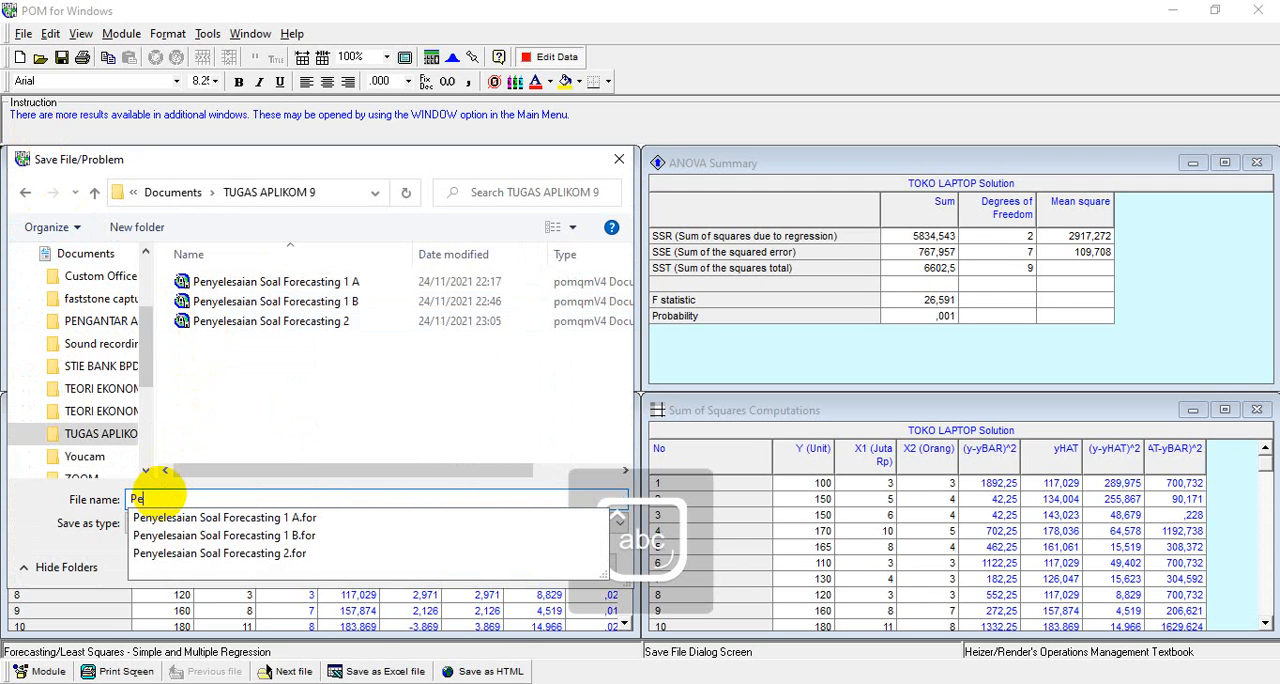
pyautogui.write('nyelesa')
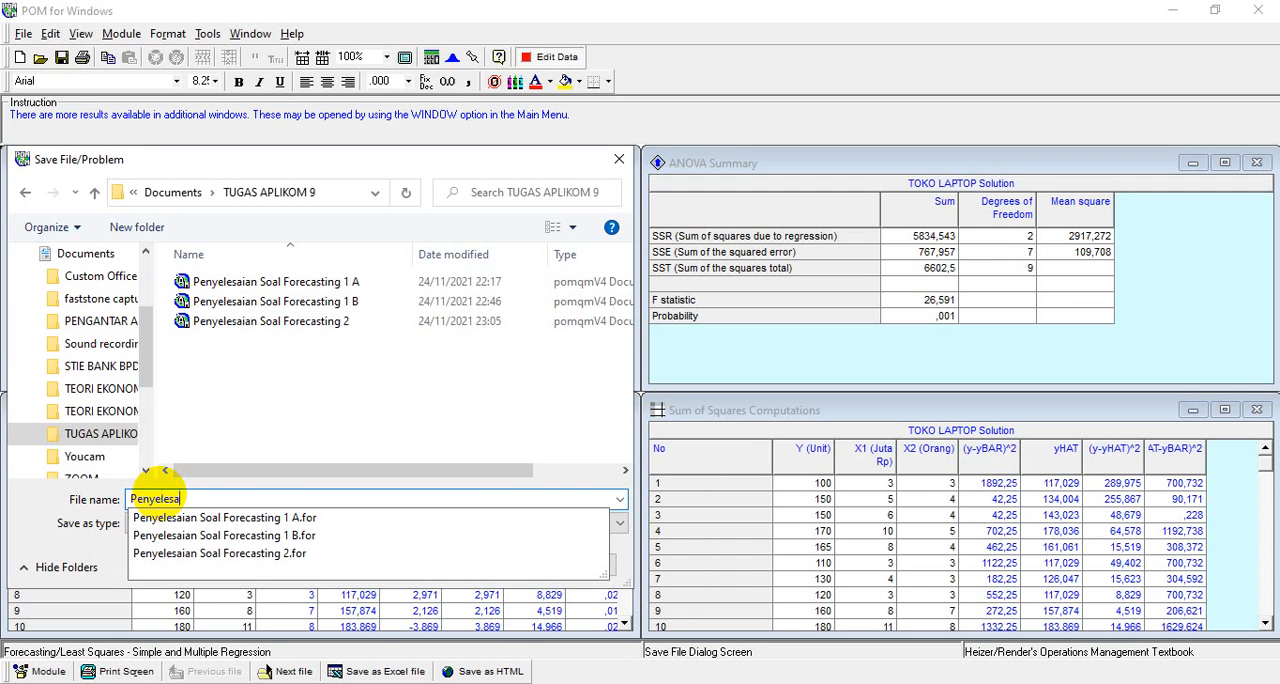
pyautogui.write('ian Soa')
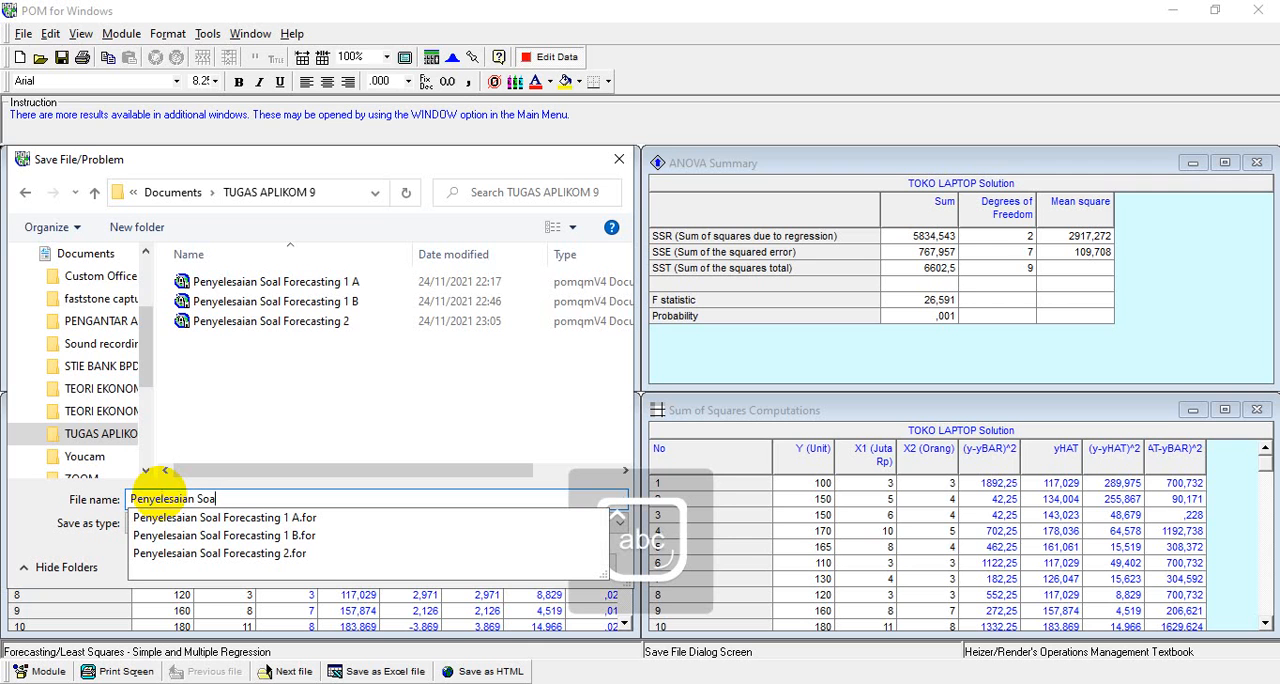
pyautogui.write('l Forecast')
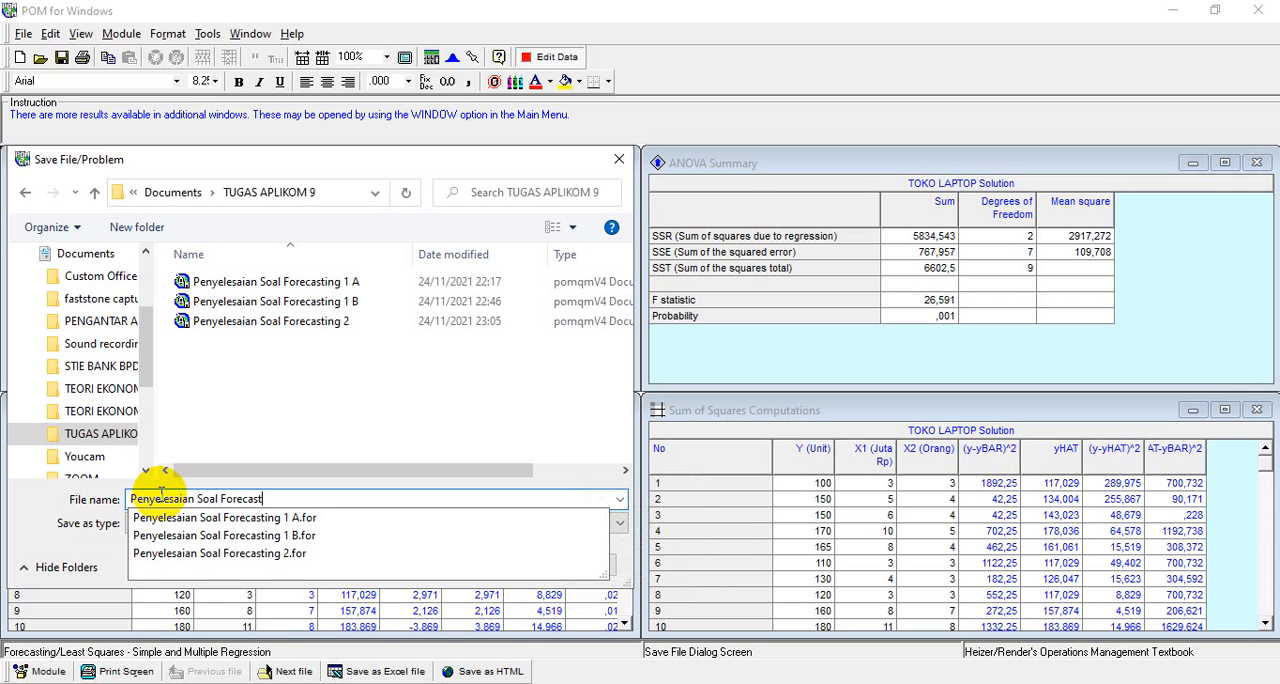
pyautogui.write('ing 3')
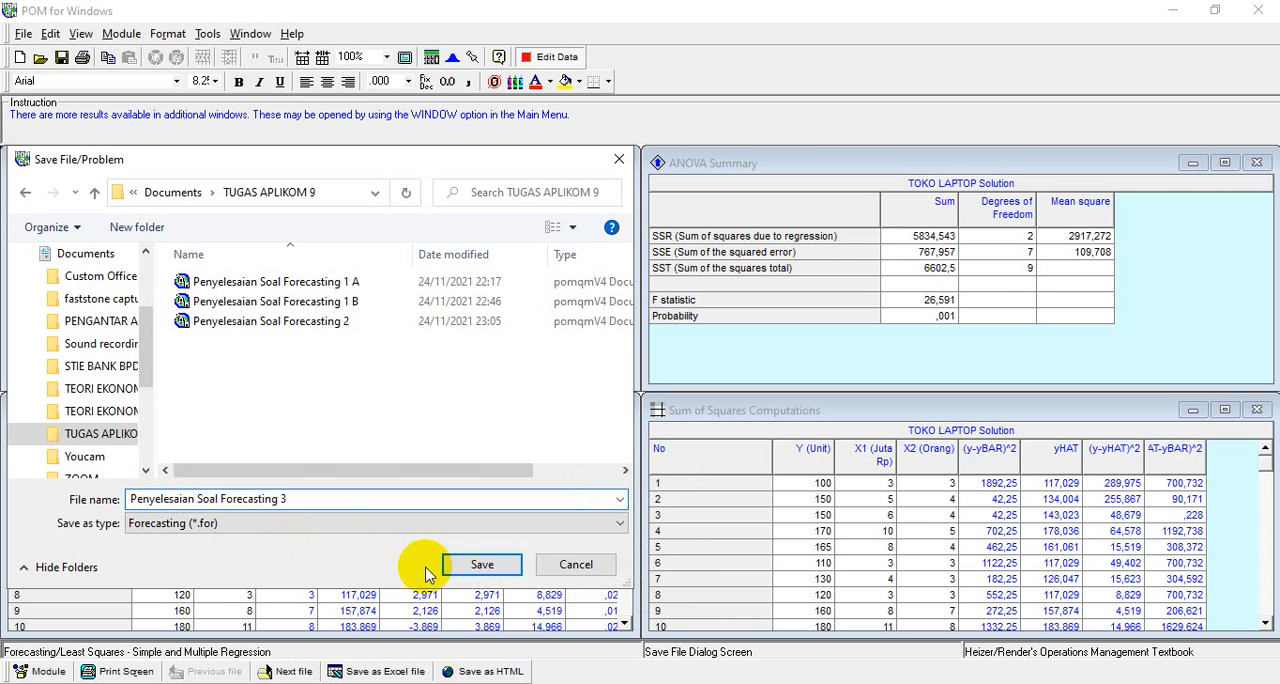
pyautogui.click(457, 570)
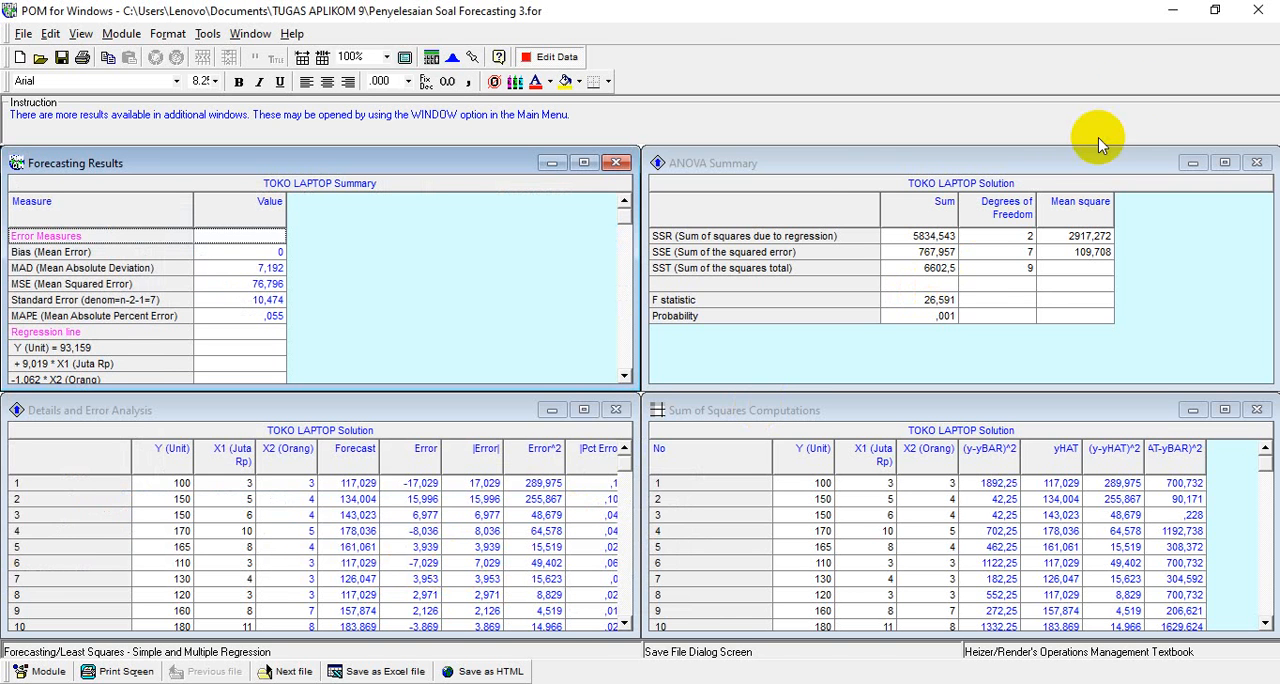
# Minimize the open windows to show the desktop
pyautogui.click(1172, 10)
pyautogui.click(1166, 14)
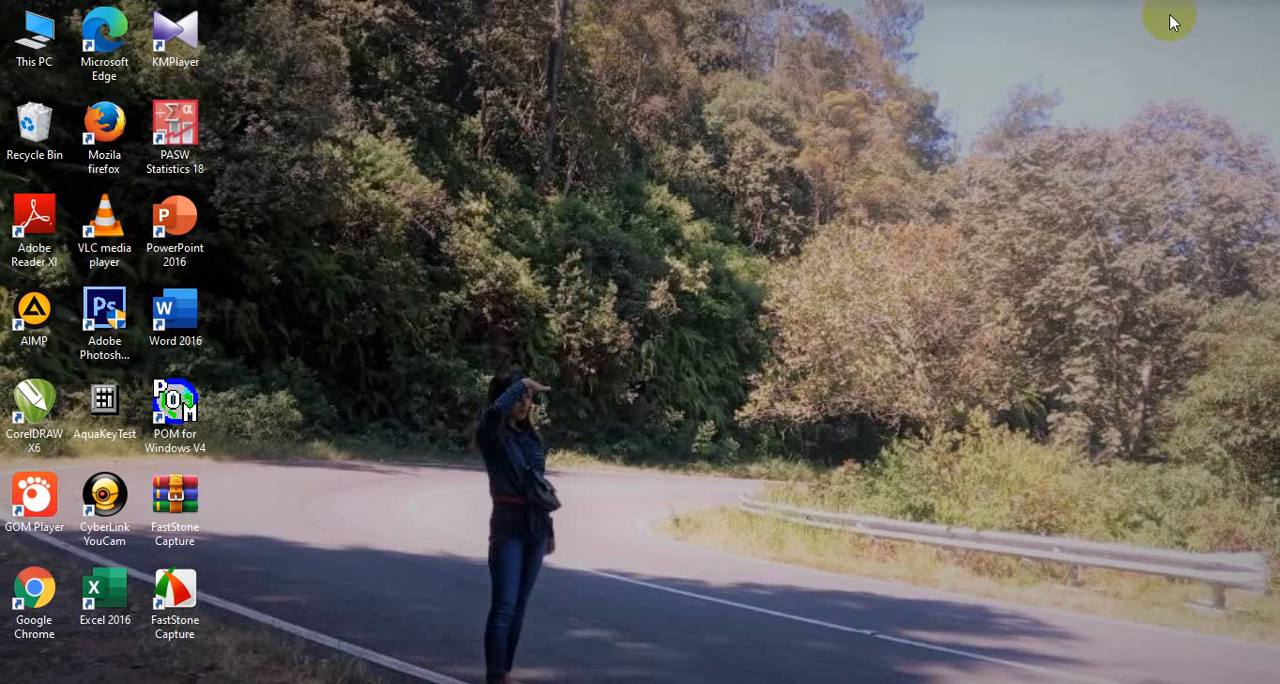